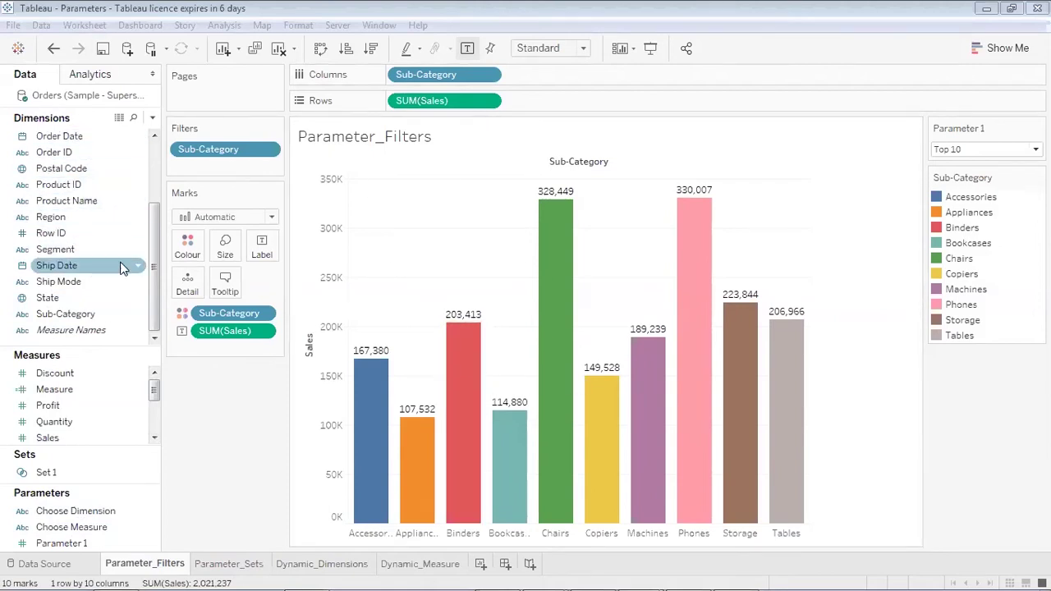
# Step: Switch Parameter 1 to Top 3, then return it to Top 10
pyautogui.moveTo(377, 449)
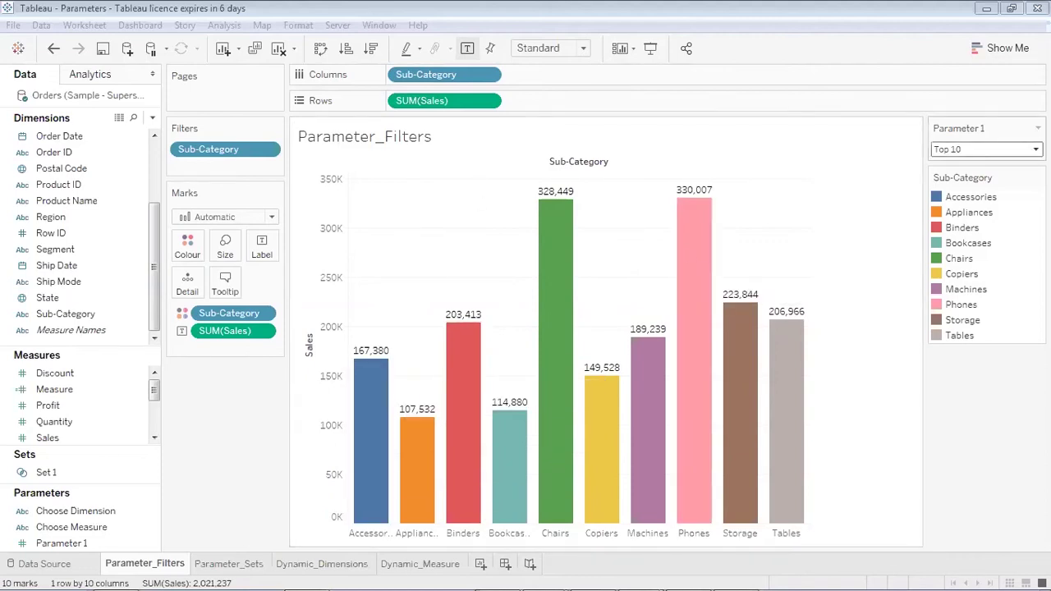
pyautogui.click(1015, 149)
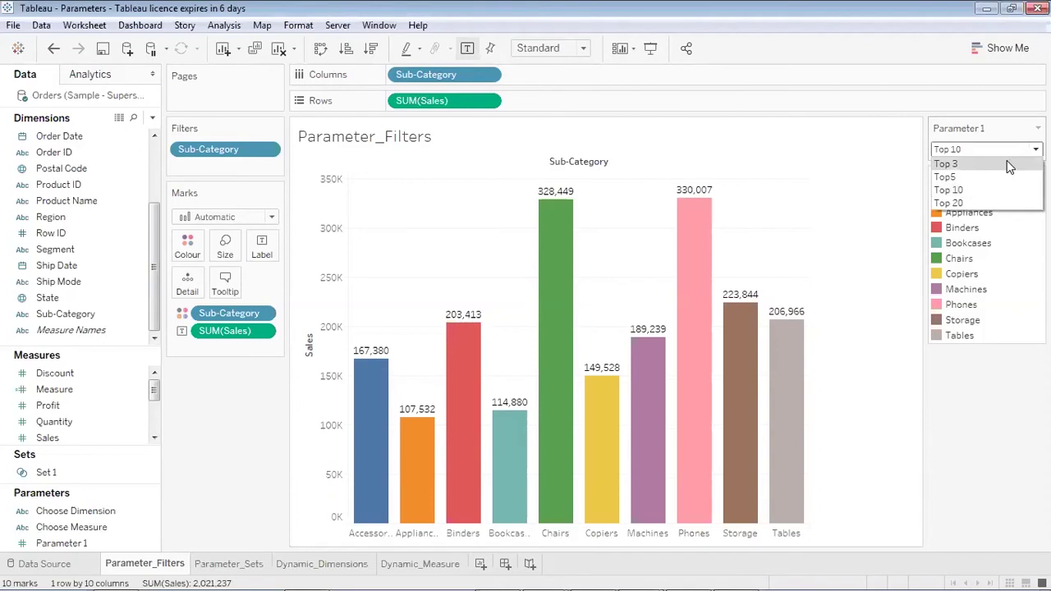
pyautogui.click(946, 164)
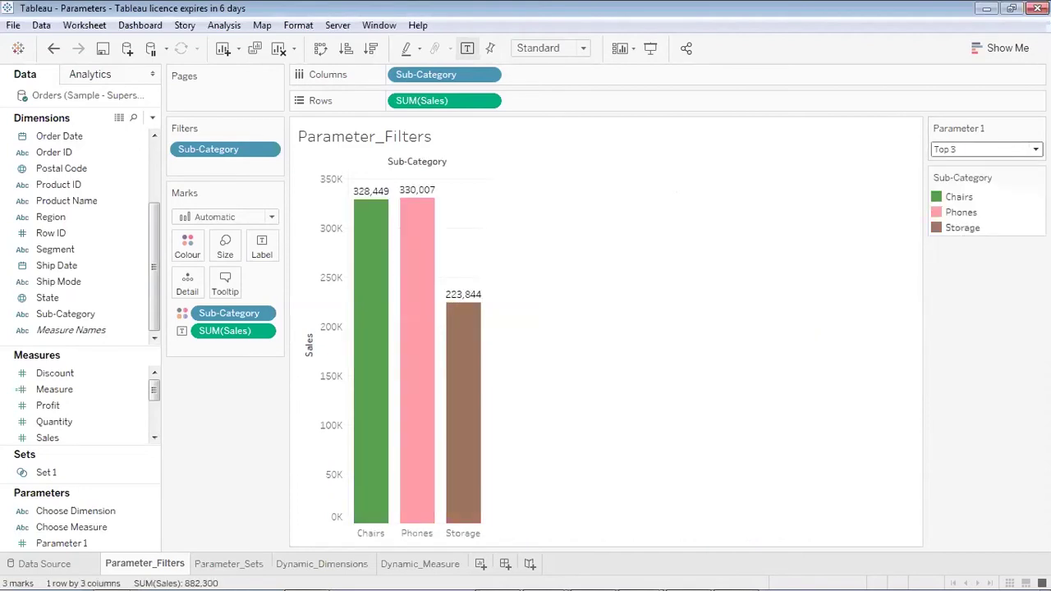
pyautogui.click(1017, 150)
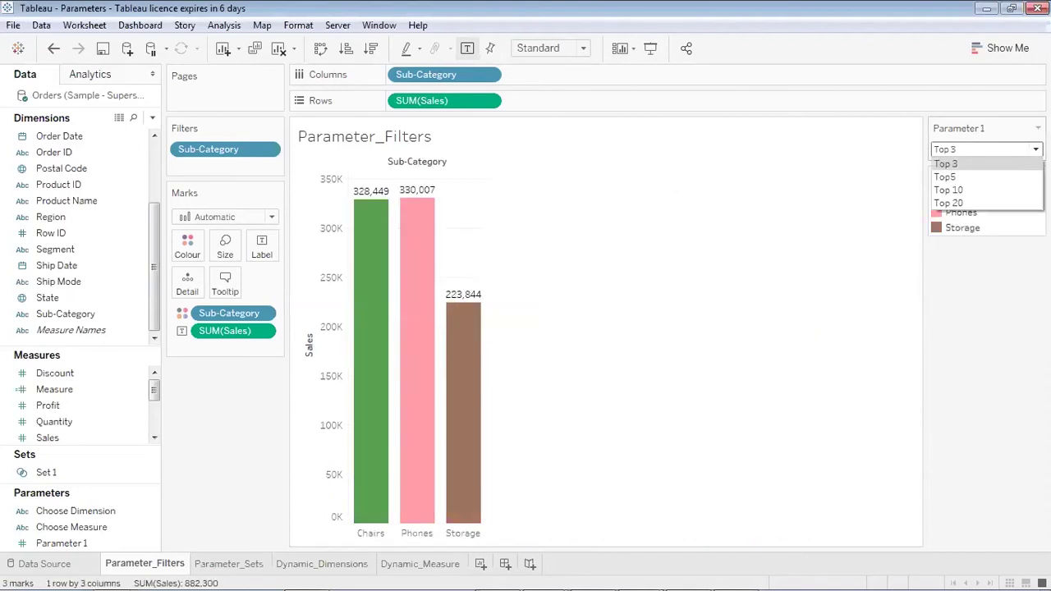
pyautogui.click(1020, 191)
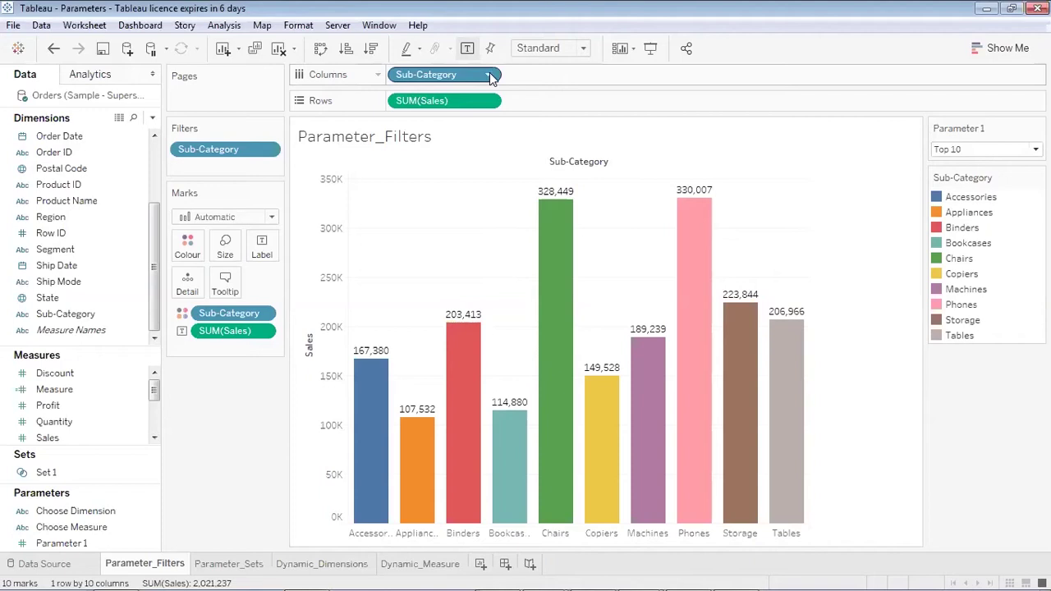
pyautogui.click(268, 151)
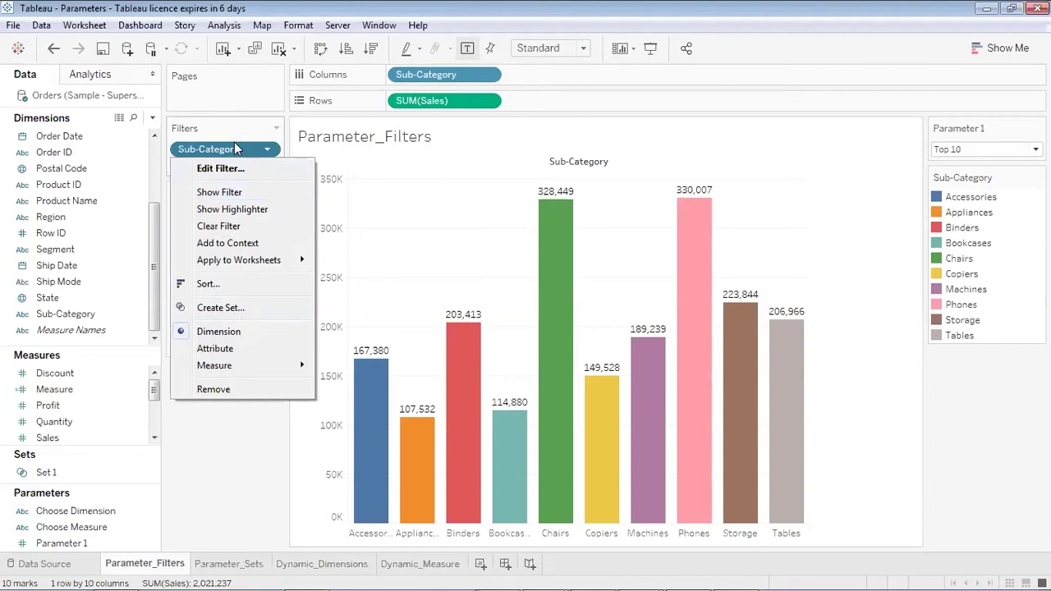
pyautogui.click(884, 189)
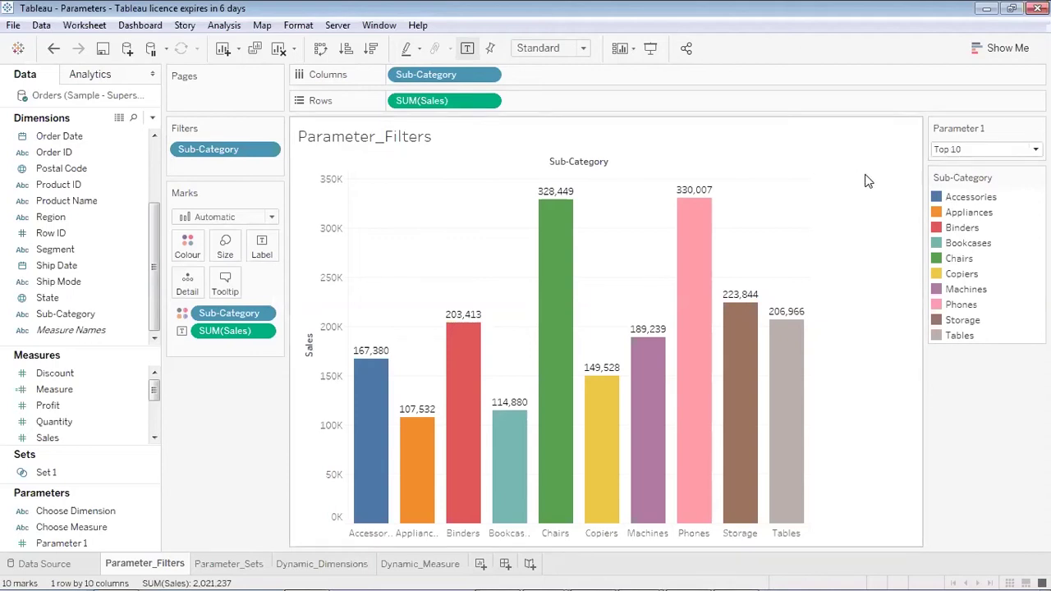
pyautogui.click(982, 149)
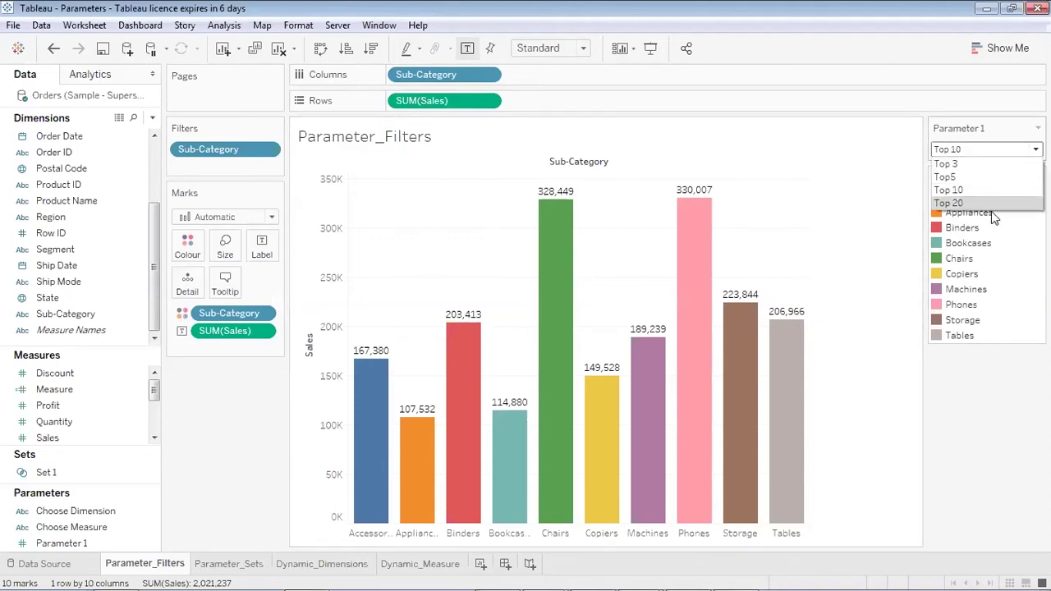
pyautogui.click(883, 173)
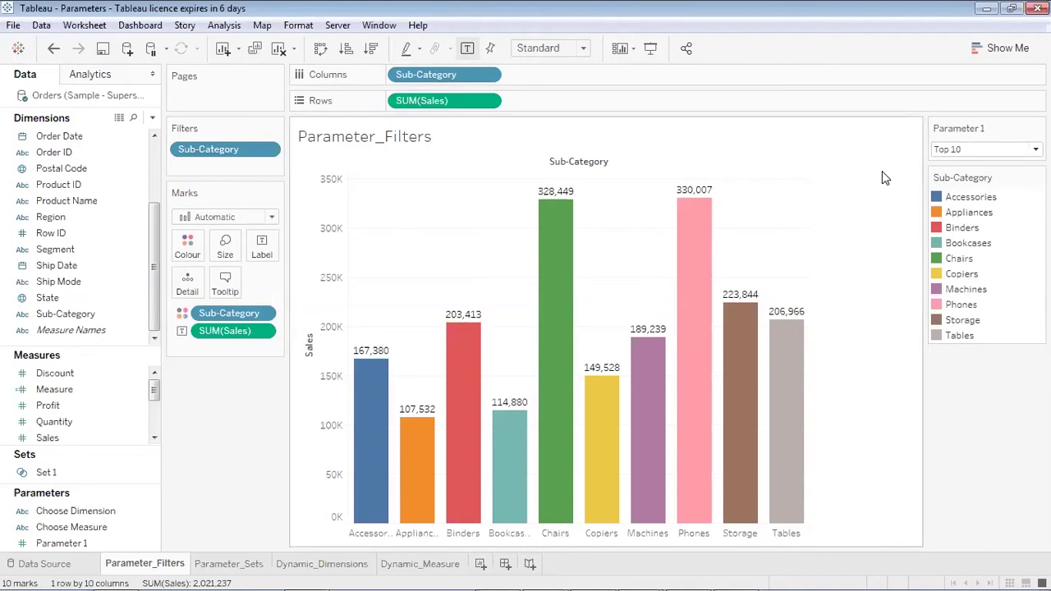
# Step: Clear the worksheet and build a chart with Sub-Category in columns and Sales in rows, labelling the bars with Sales
pyautogui.click(277, 51)
pyautogui.click(96, 317)
pyautogui.moveTo(97, 318); pyautogui.dragTo(469, 77)
pyautogui.moveTo(72, 438); pyautogui.dragTo(429, 103)
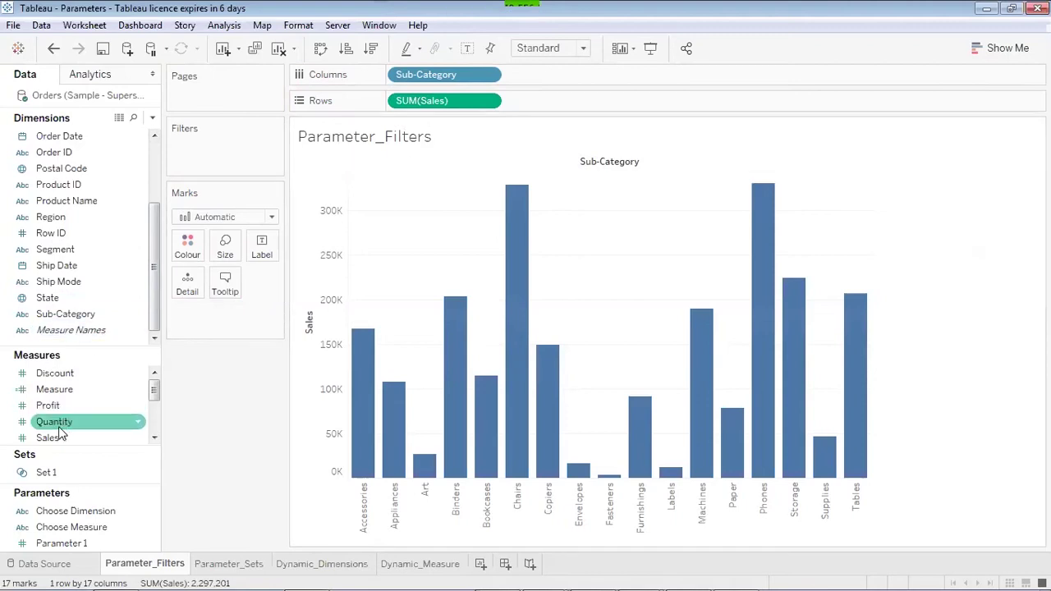
pyautogui.moveTo(58, 437); pyautogui.dragTo(262, 246)
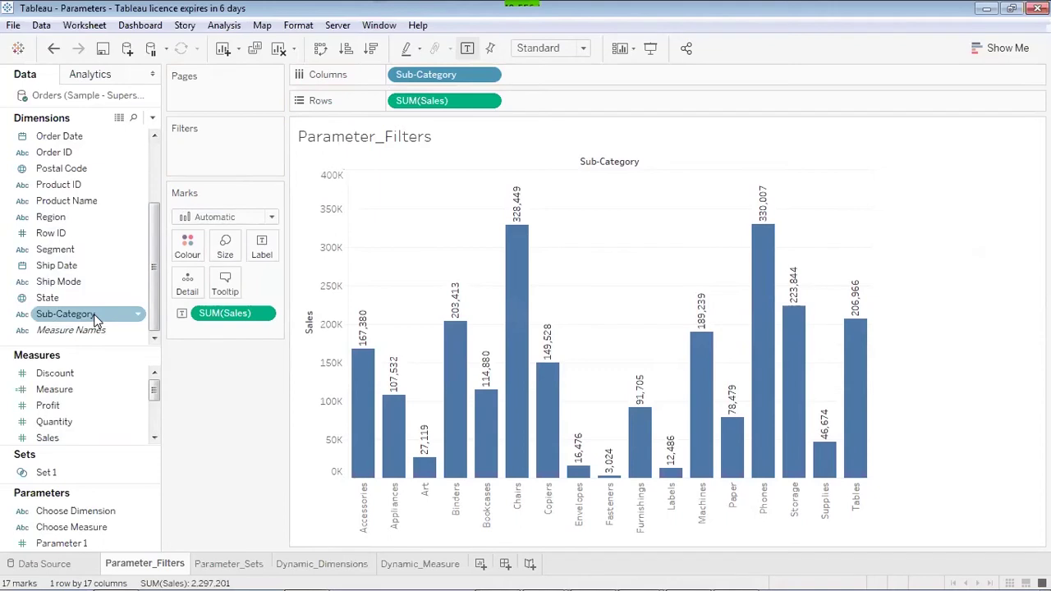
# Step: Filter Sub-Category by field to the top 3 by sum of Sales
pyautogui.moveTo(94, 318); pyautogui.dragTo(239, 156)
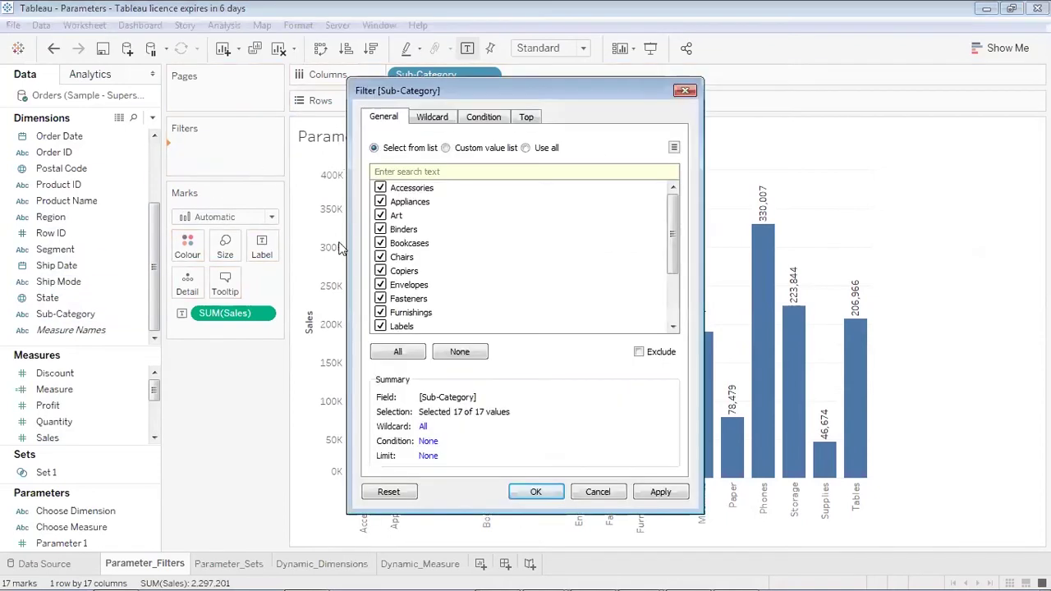
pyautogui.click(523, 119)
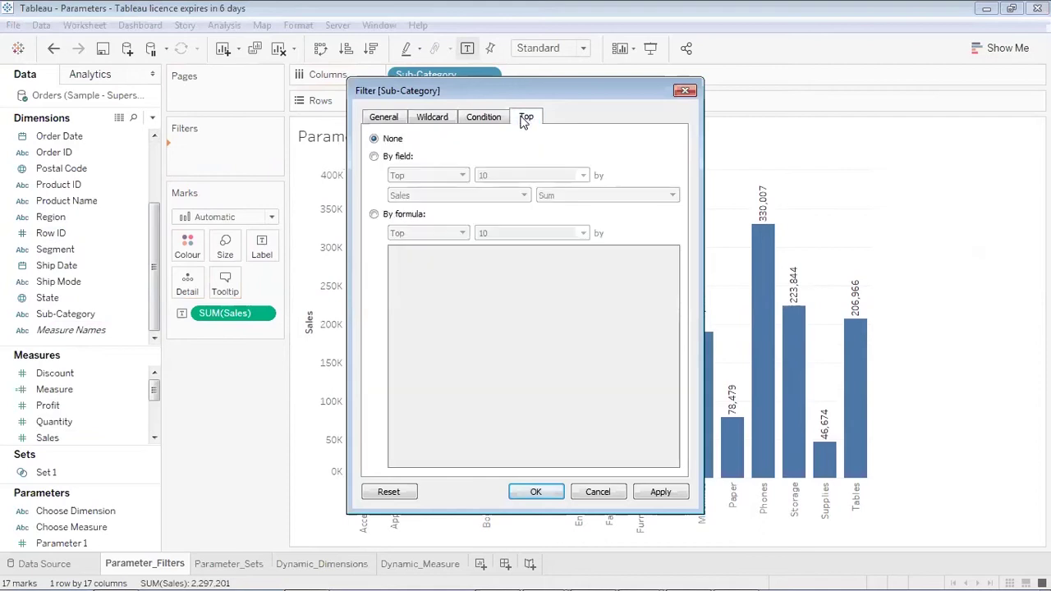
pyautogui.click(374, 158)
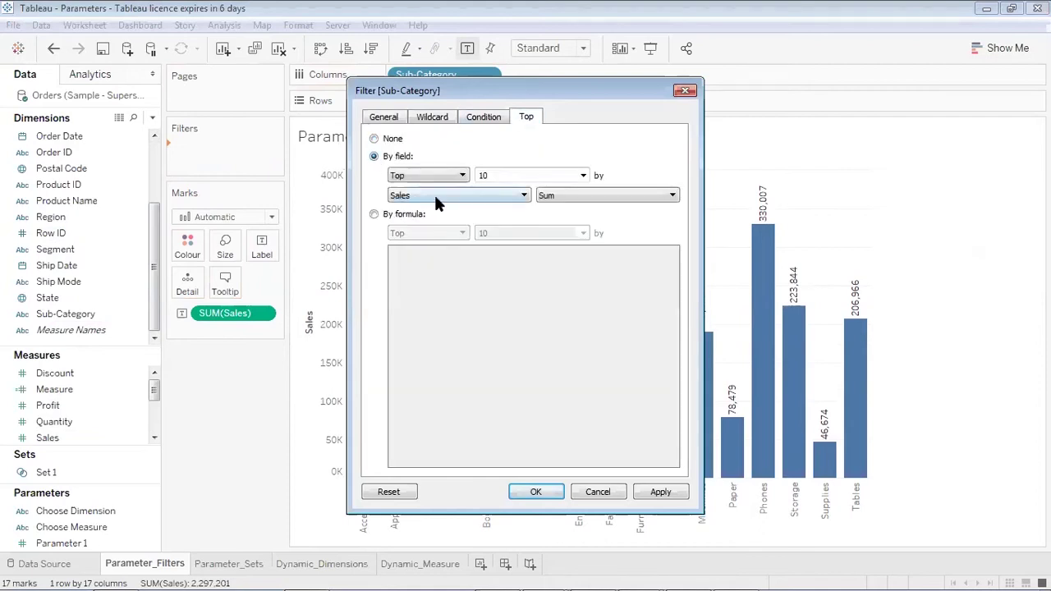
pyautogui.click(583, 177)
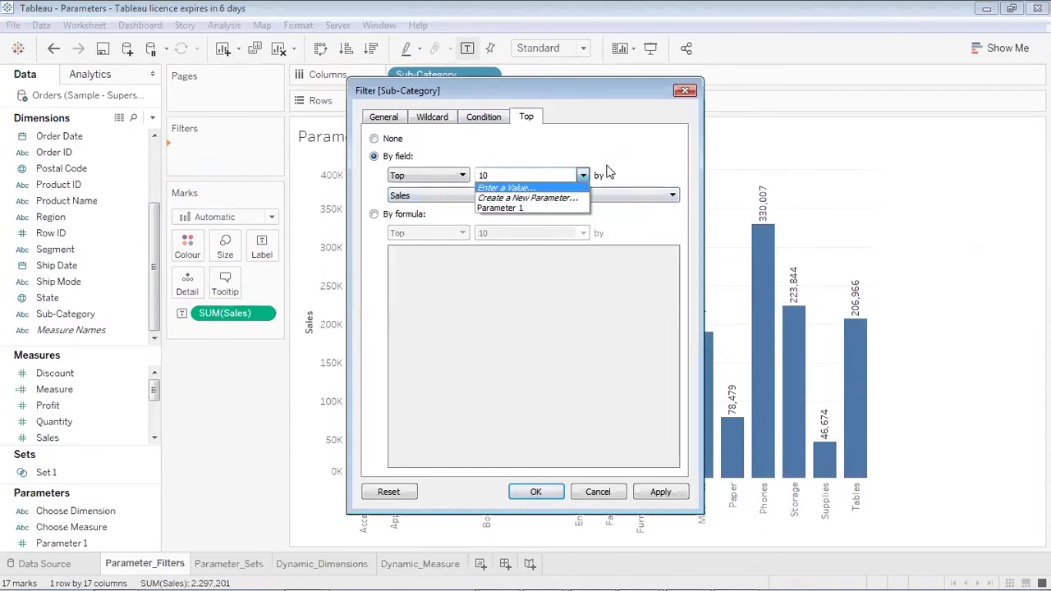
pyautogui.click(548, 187)
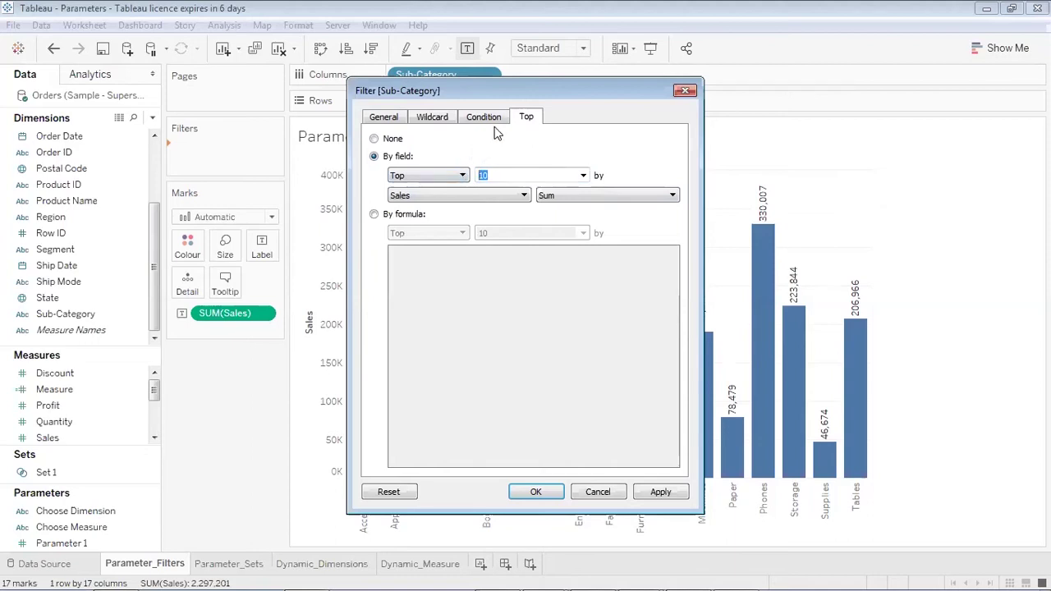
pyautogui.write('3')
pyautogui.click(659, 491)
pyautogui.click(535, 491)
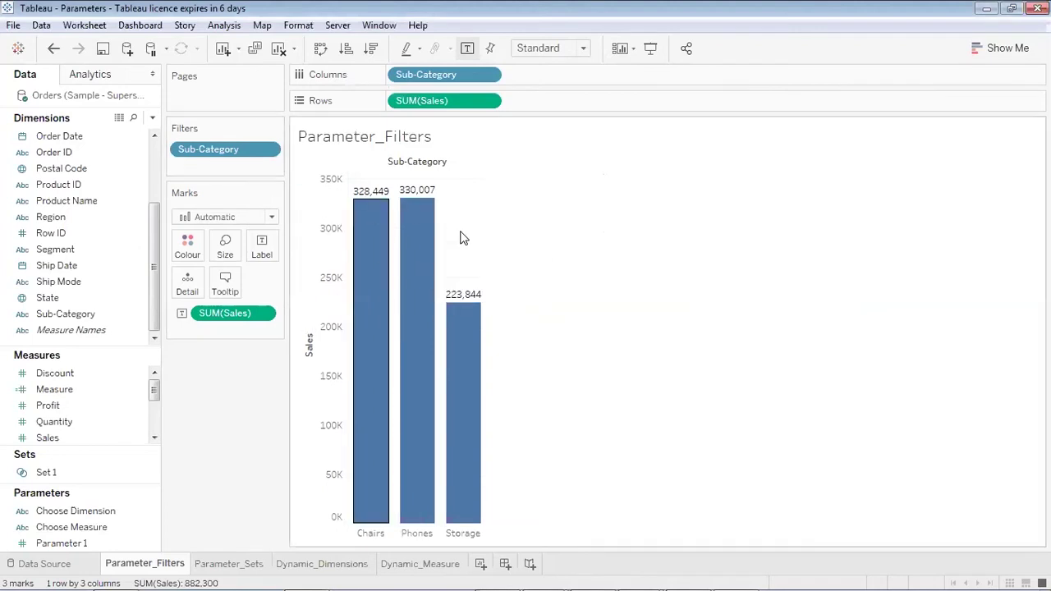
# Step: Edit the Sub-Category filter to keep the top 5 by sum of Sales
pyautogui.click(268, 148)
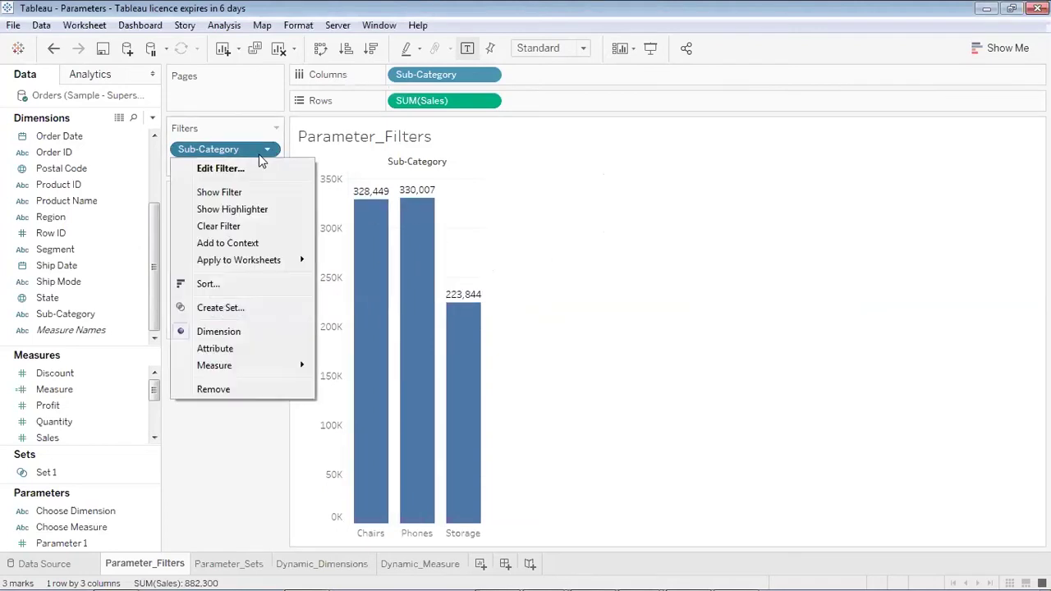
pyautogui.click(220, 168)
pyautogui.moveTo(520, 173); pyautogui.dragTo(366, 188)
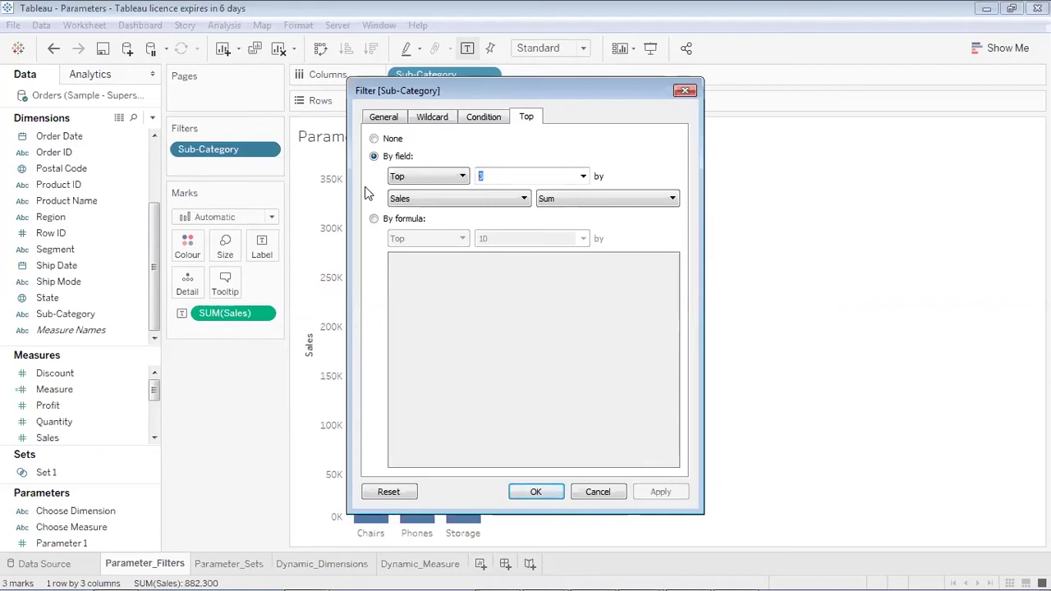
pyautogui.write('10')
pyautogui.press('BackSpace')
pyautogui.press('BackSpace')
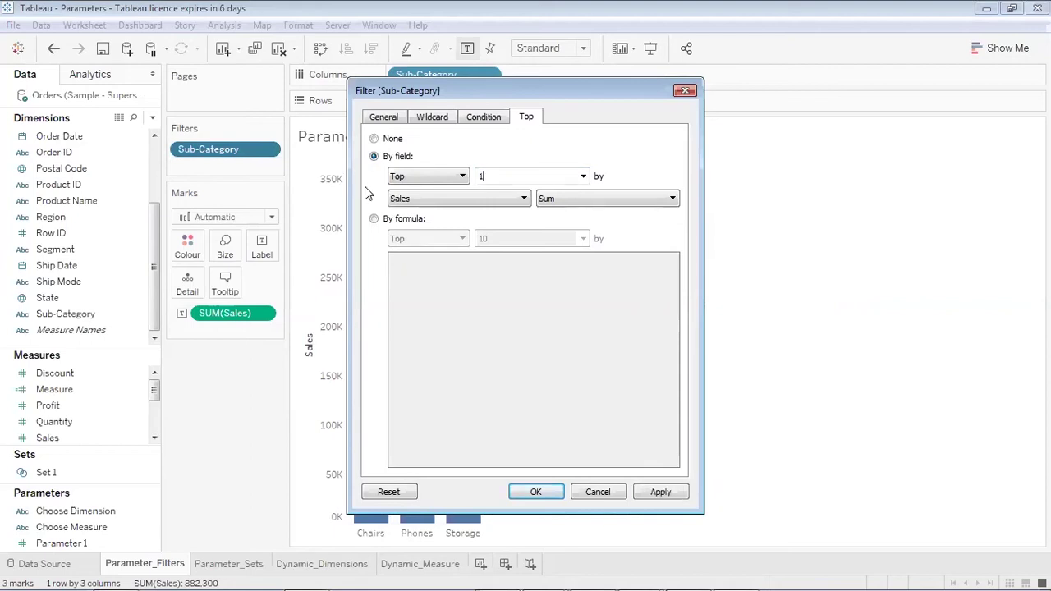
pyautogui.write('5')
pyautogui.click(661, 492)
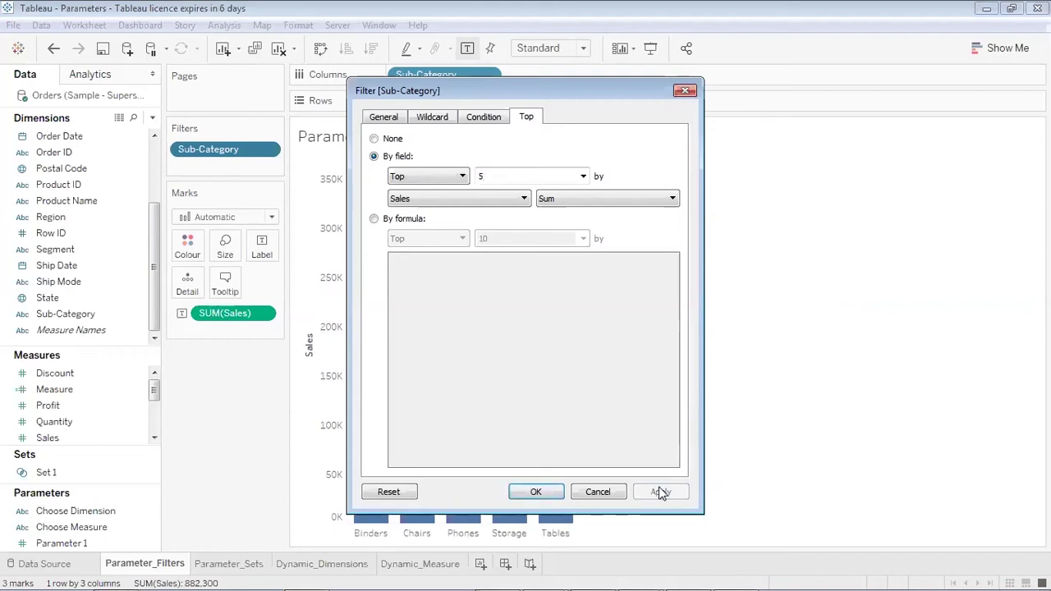
pyautogui.click(536, 492)
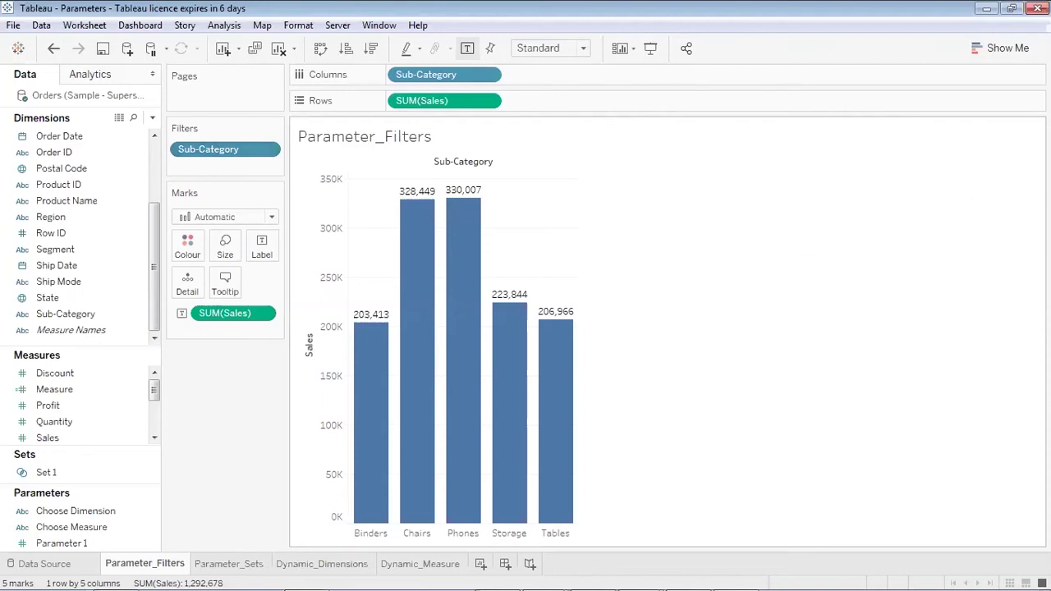
# Step: Start a new parameter named Sales Parameter with the Integer data type and a list of allowable values
pyautogui.moveTo(564, 400)
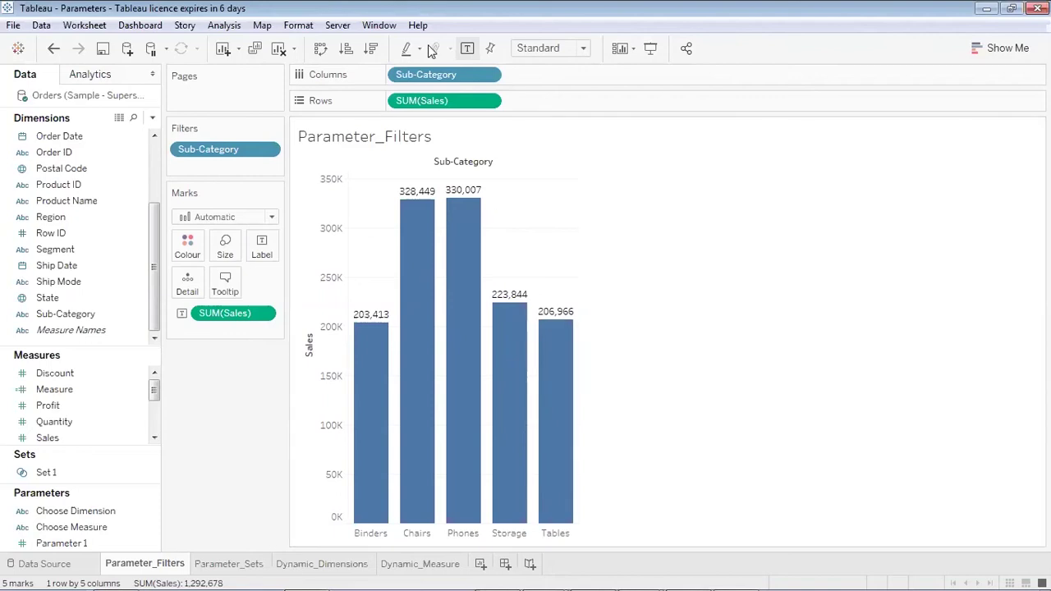
pyautogui.click(153, 121)
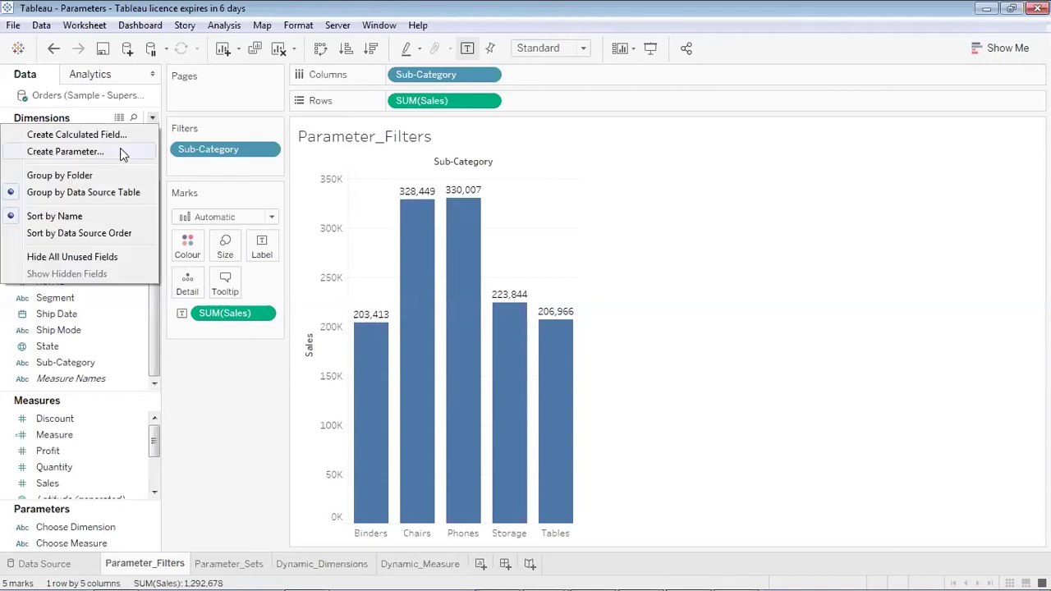
pyautogui.click(119, 151)
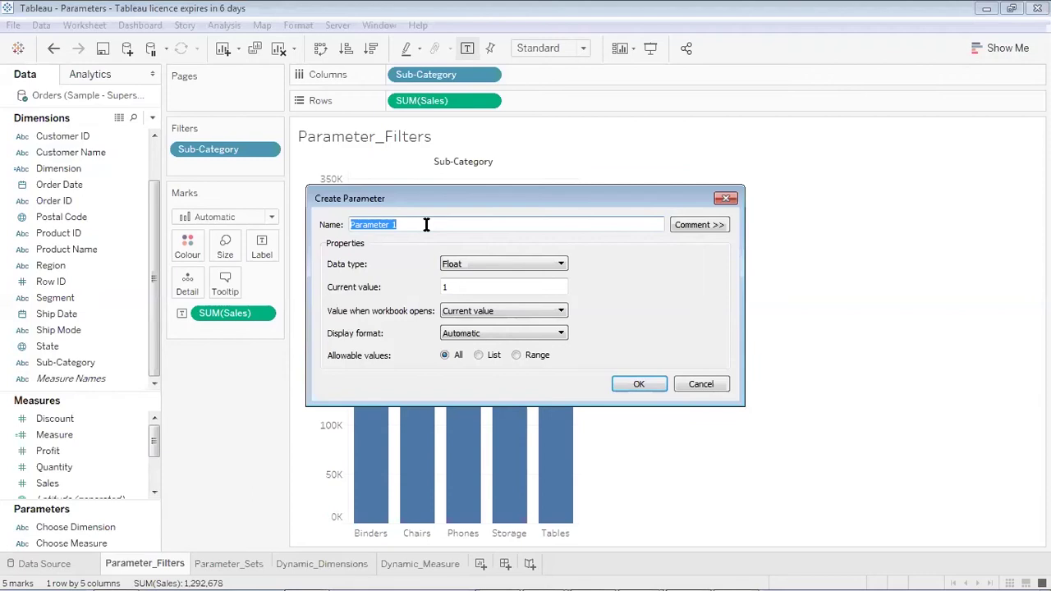
pyautogui.write('Sales Parameter')
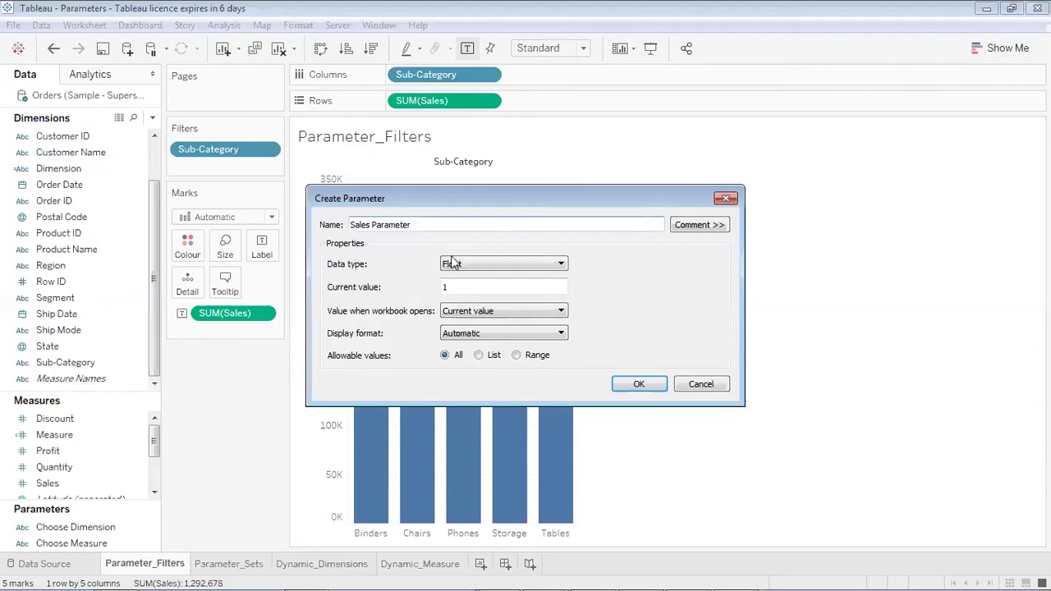
pyautogui.click(455, 265)
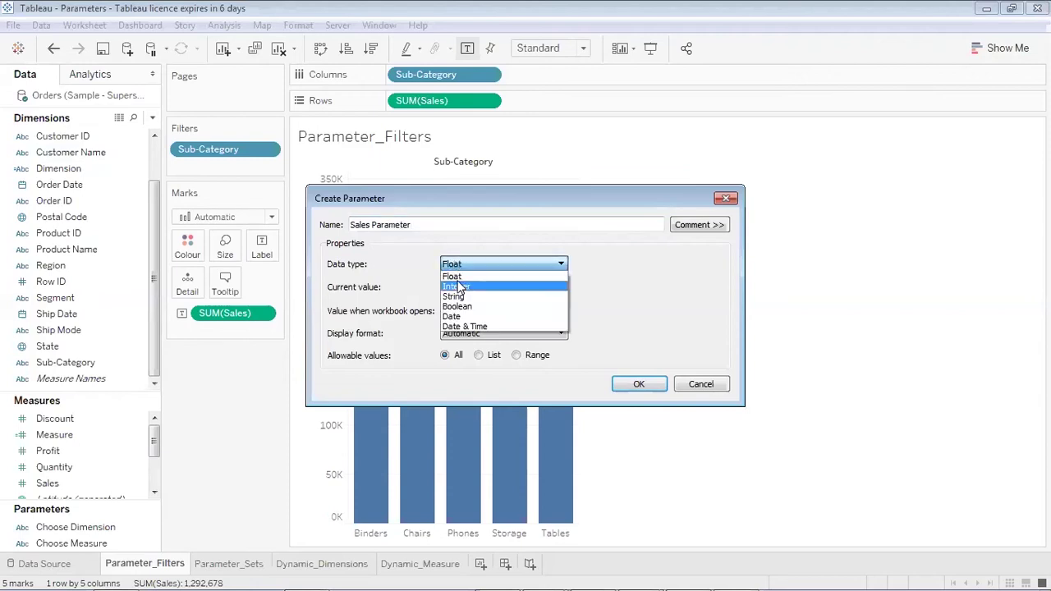
pyautogui.click(458, 285)
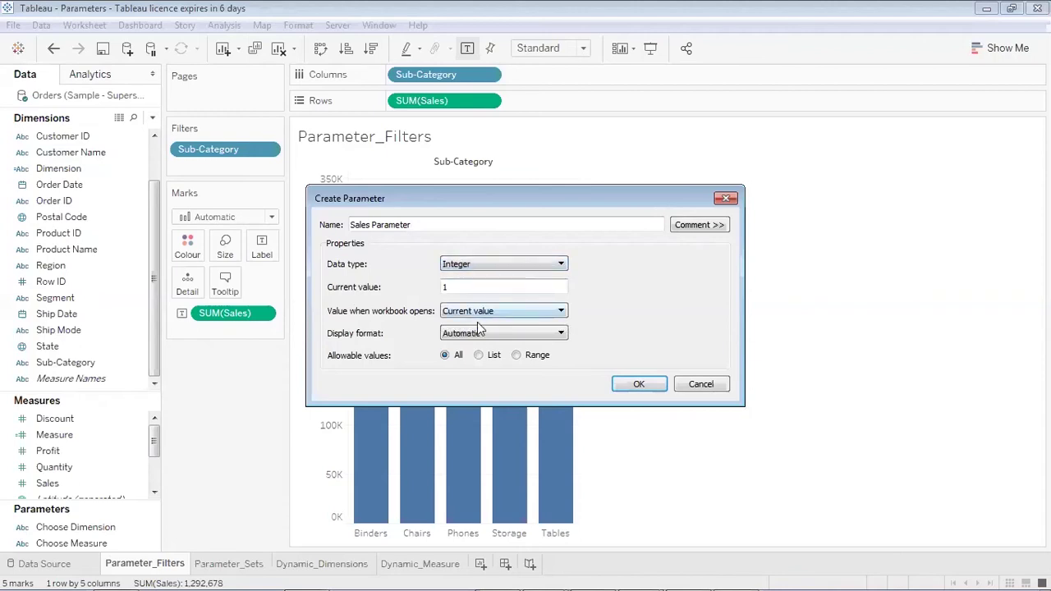
pyautogui.click(480, 354)
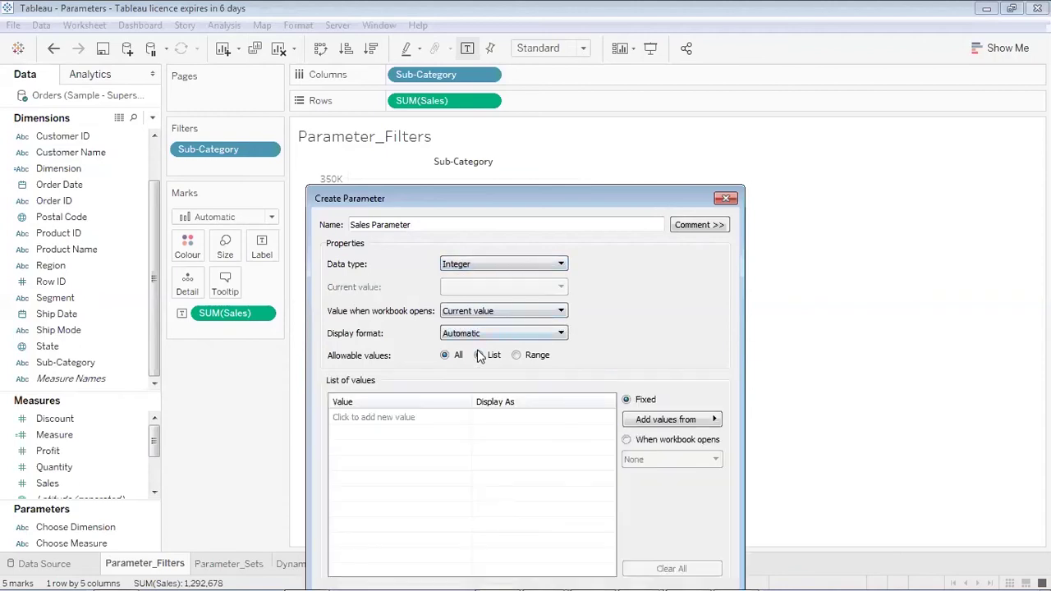
# Step: Add the value 3 to the parameter's list, displayed as Top 3
pyautogui.click(426, 417)
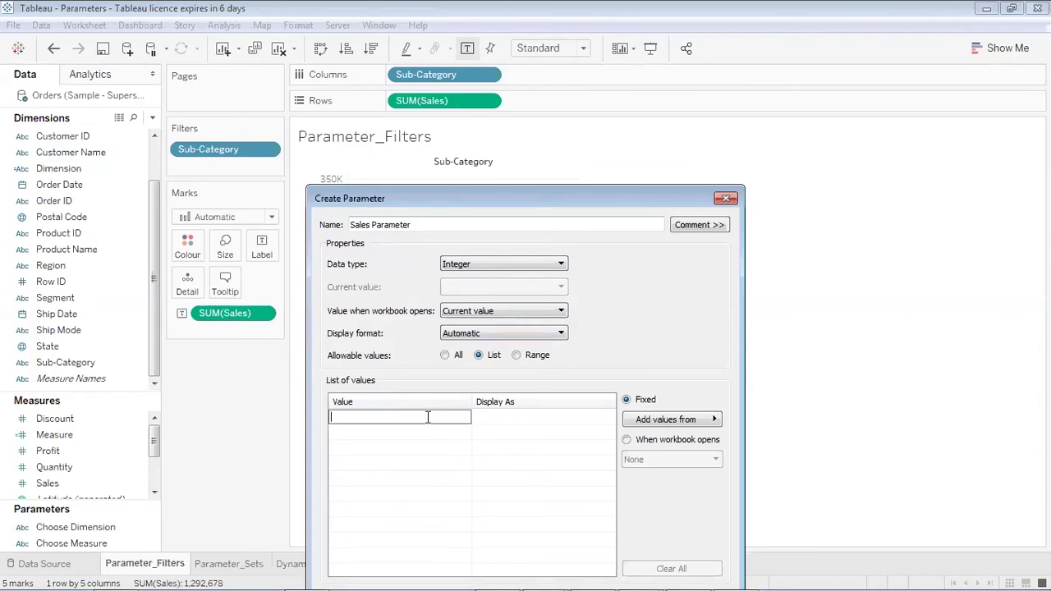
pyautogui.write('3')
pyautogui.click(485, 420)
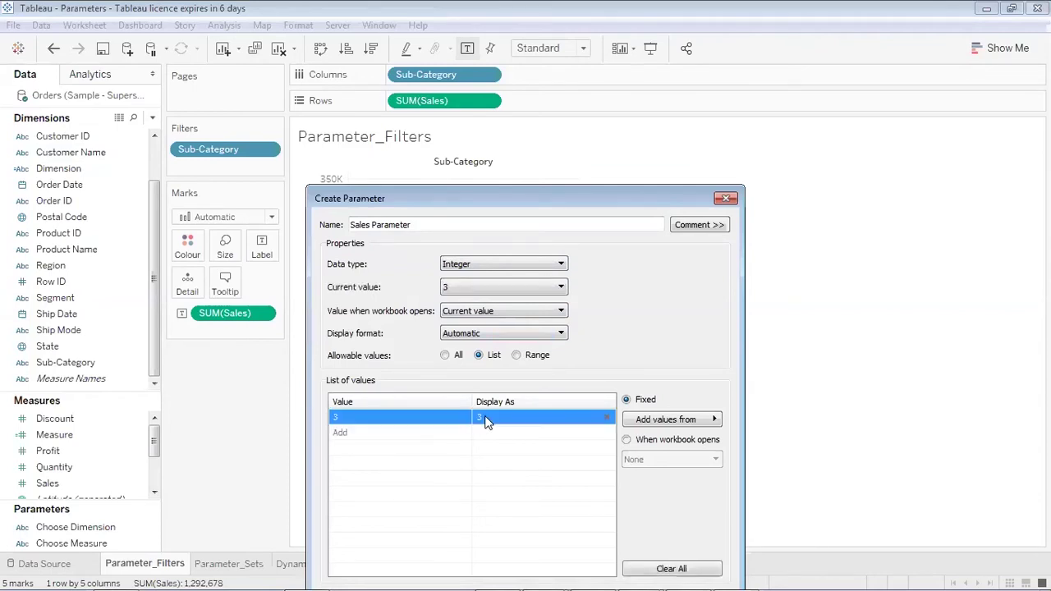
pyautogui.click(485, 419)
pyautogui.press('BackSpace')
pyautogui.write('Tolp 3')
# Step: Add the value 5 to the parameter's list, displayed as Top 5
pyautogui.click(469, 431)
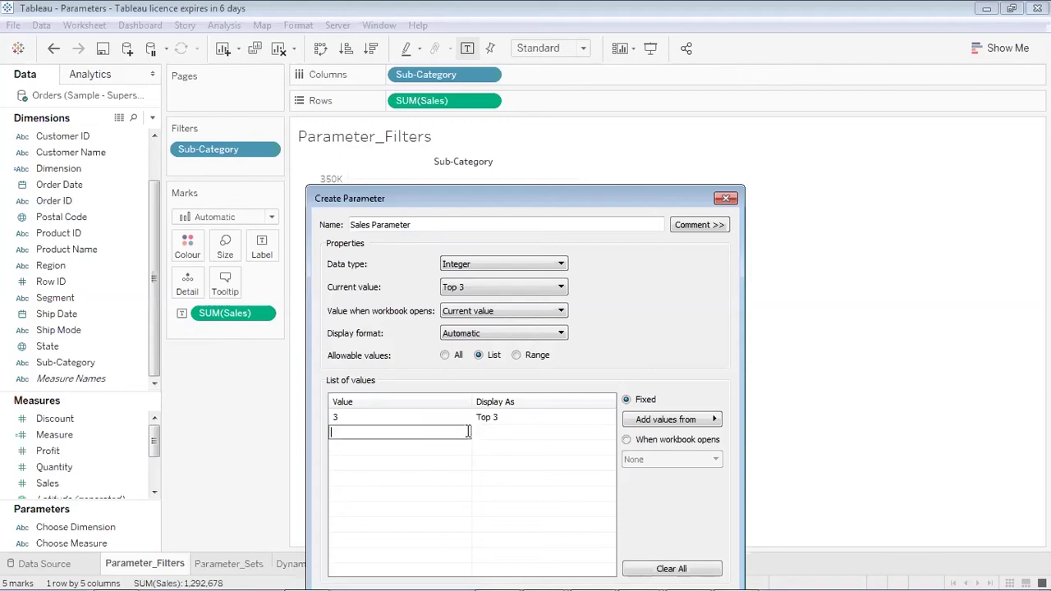
pyautogui.write('5')
pyautogui.click(483, 435)
pyautogui.click(485, 433)
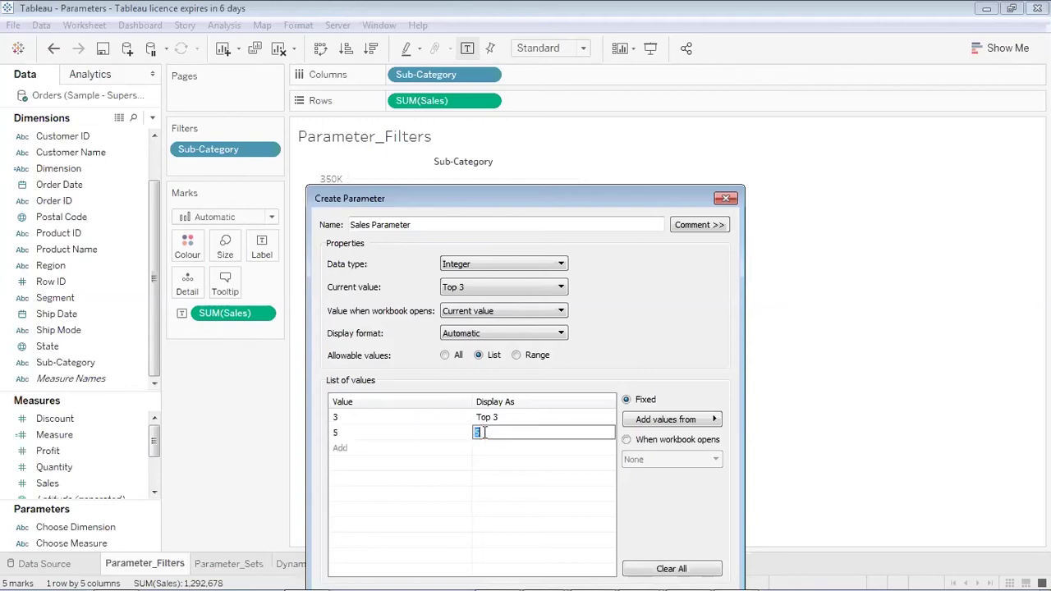
pyautogui.write('Top 5')
# Step: Add the value 10 to the list, displayed as Top 10, and create the Sales Parameter
pyautogui.click(458, 448)
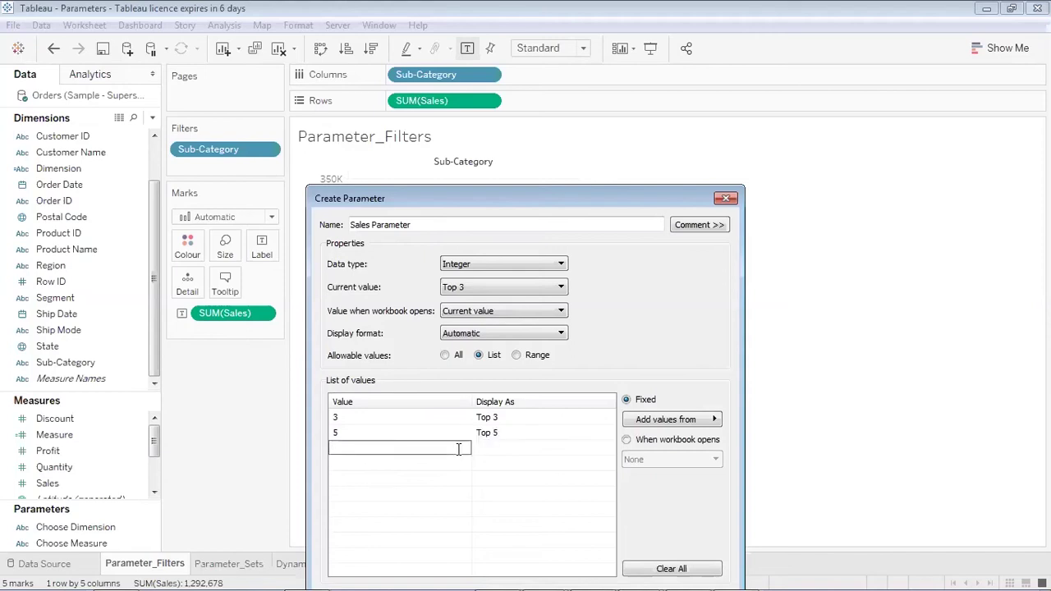
pyautogui.write('10')
pyautogui.click(490, 449)
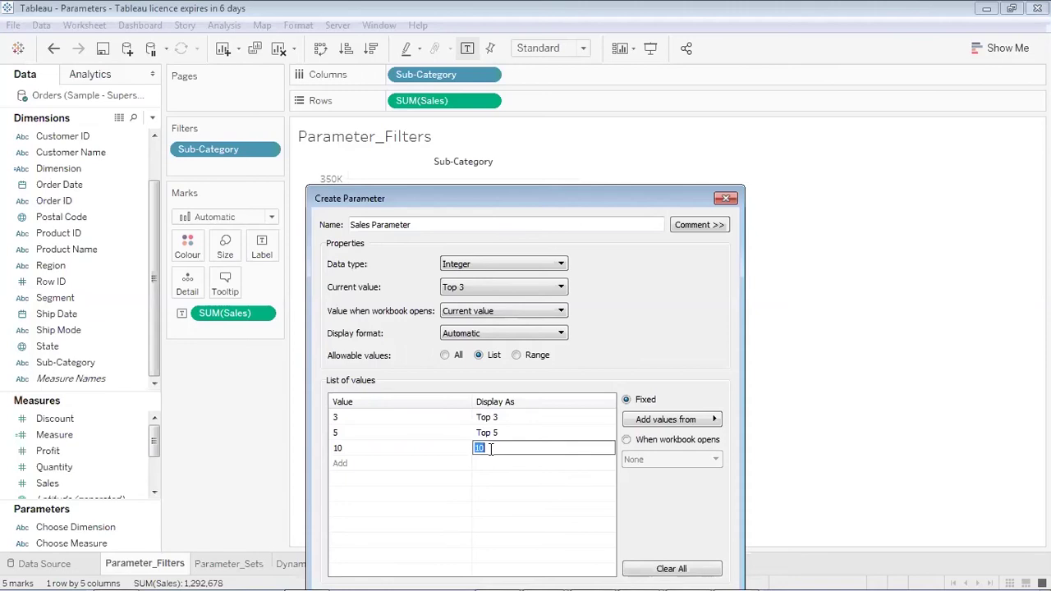
pyautogui.write('Top 10')
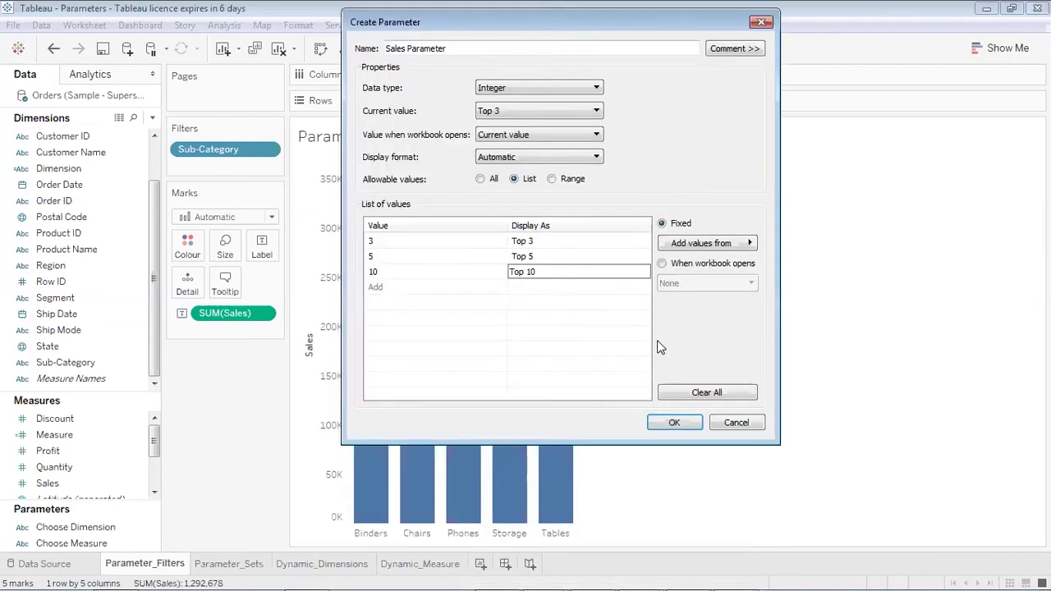
pyautogui.click(661, 418)
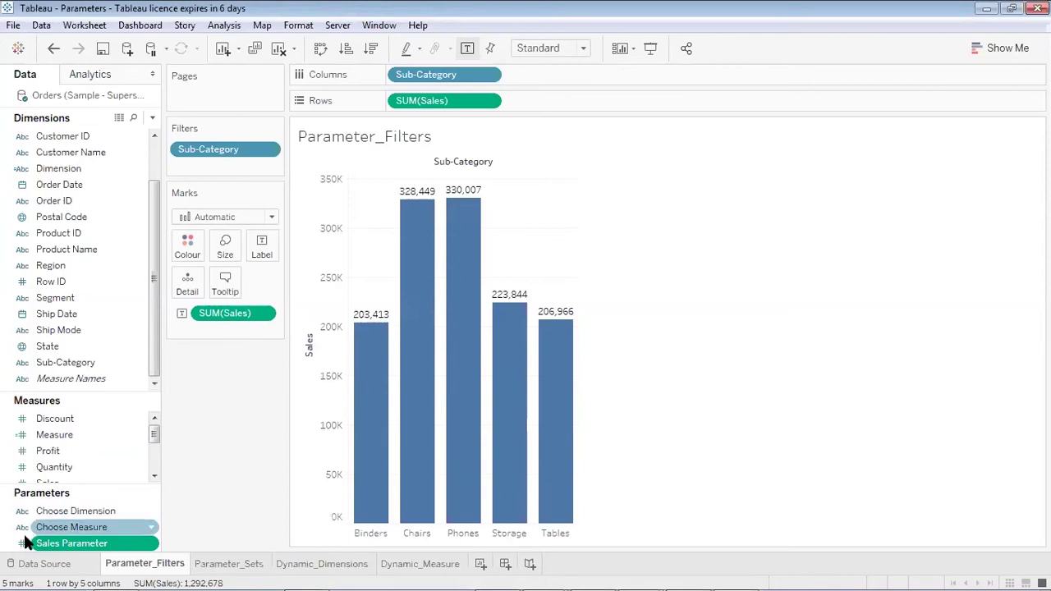
# Step: Delete the Choose Dimension and Choose Measure parameters from the workbook, accepting the effect on dependent fields and sheets
pyautogui.click(152, 511)
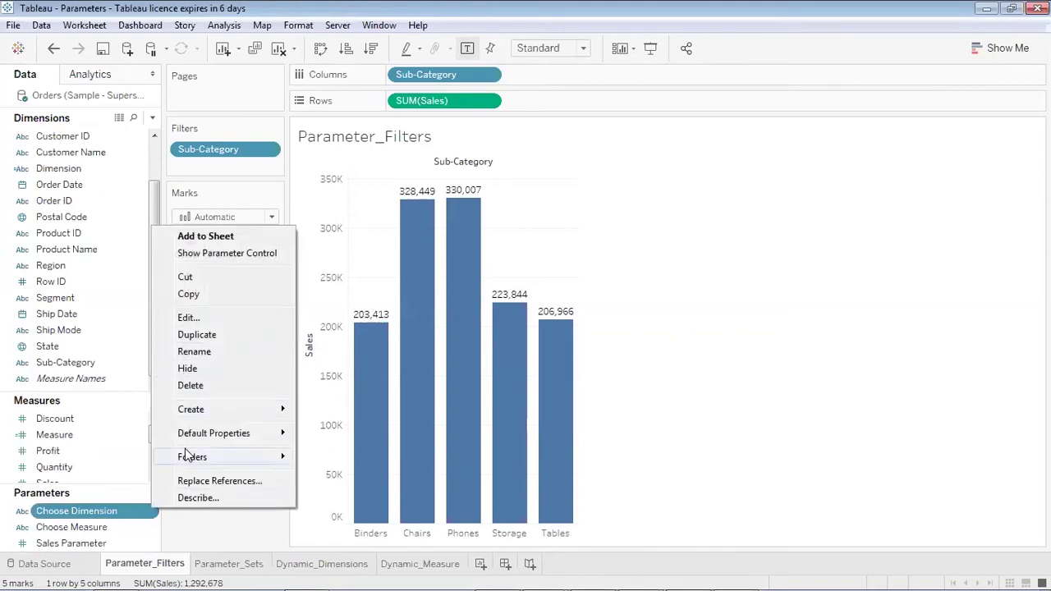
pyautogui.click(190, 385)
pyautogui.click(150, 527)
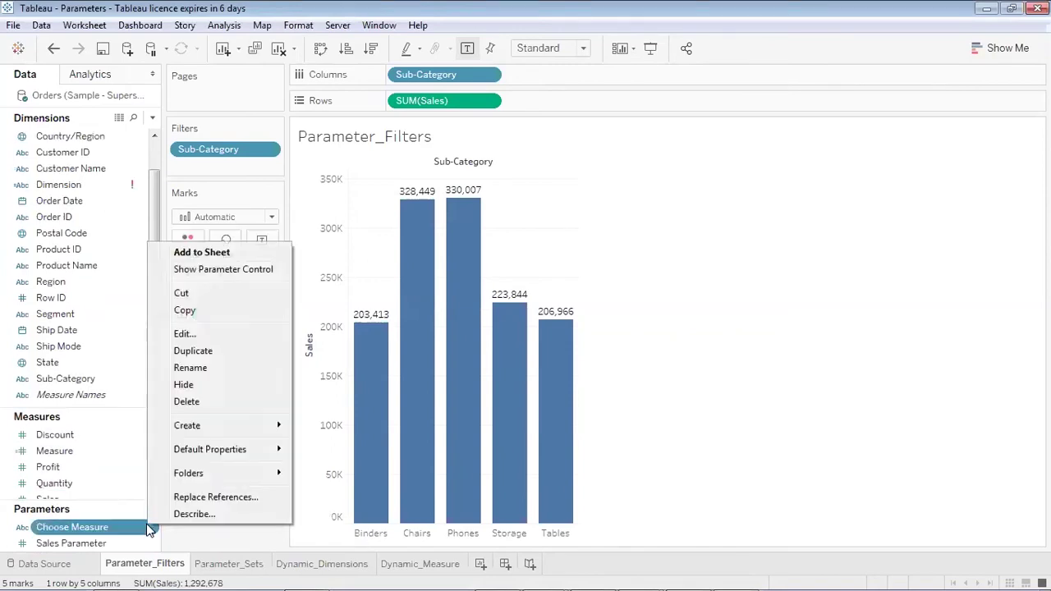
pyautogui.click(169, 402)
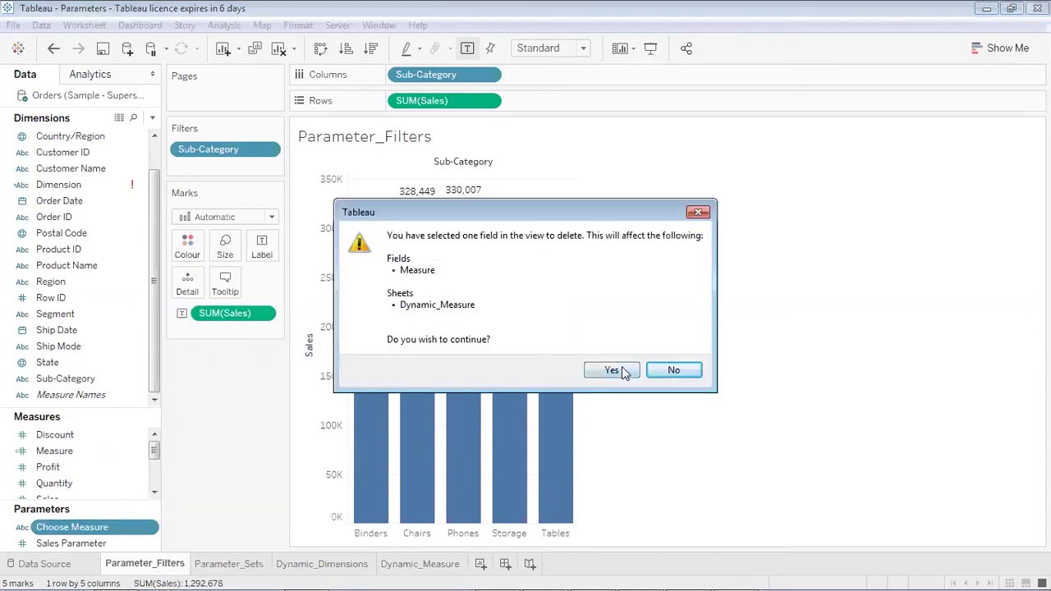
pyautogui.click(621, 366)
# Step: Edit the Sub-Category filter so its Top limit by field uses Sales Parameter instead of a fixed number
pyautogui.click(74, 541)
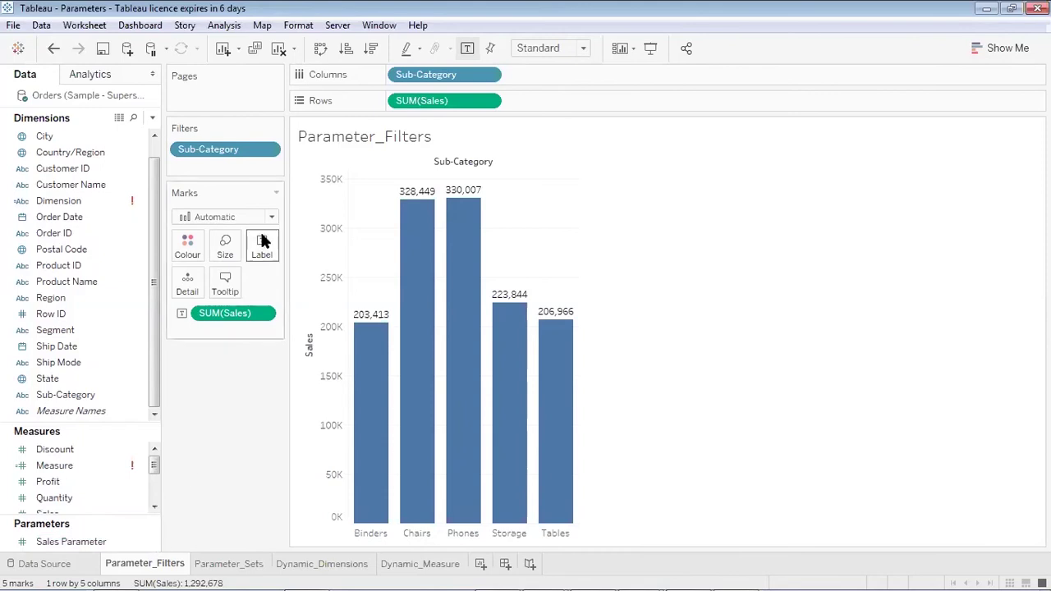
pyautogui.click(268, 150)
pyautogui.click(265, 171)
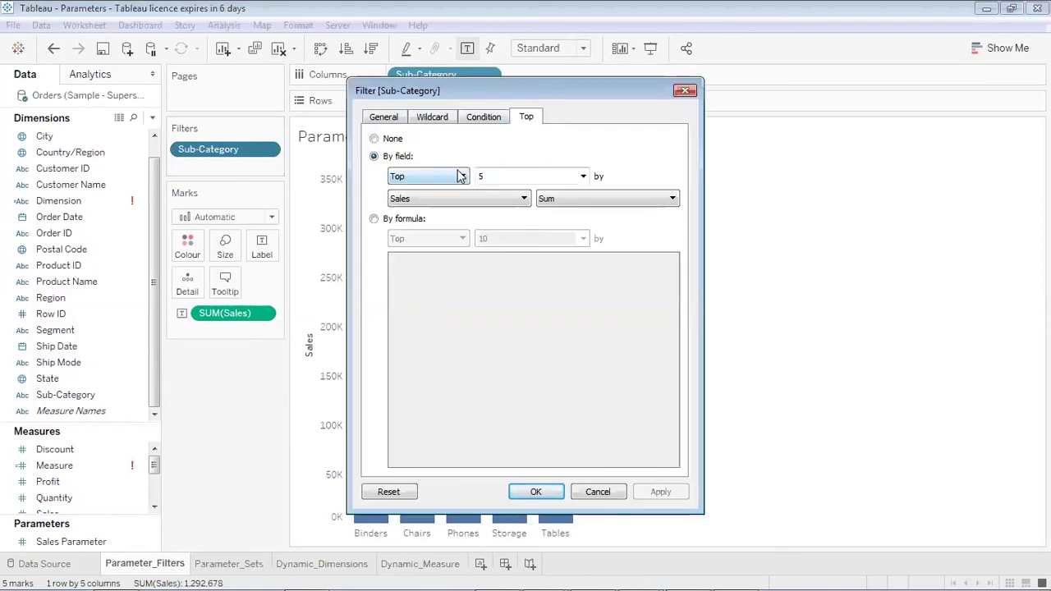
pyautogui.click(583, 177)
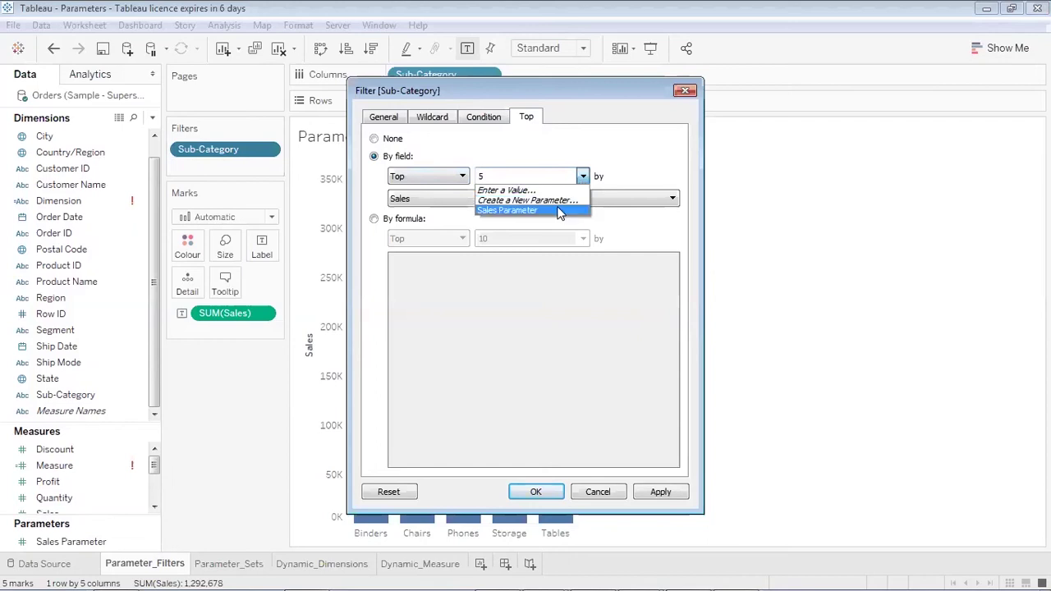
pyautogui.click(559, 211)
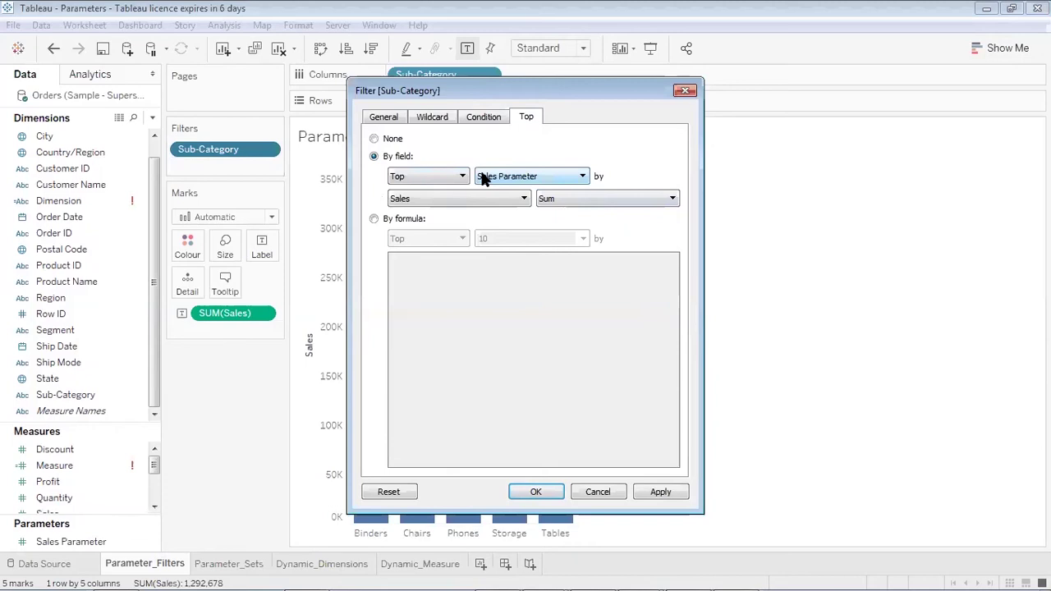
pyautogui.click(660, 493)
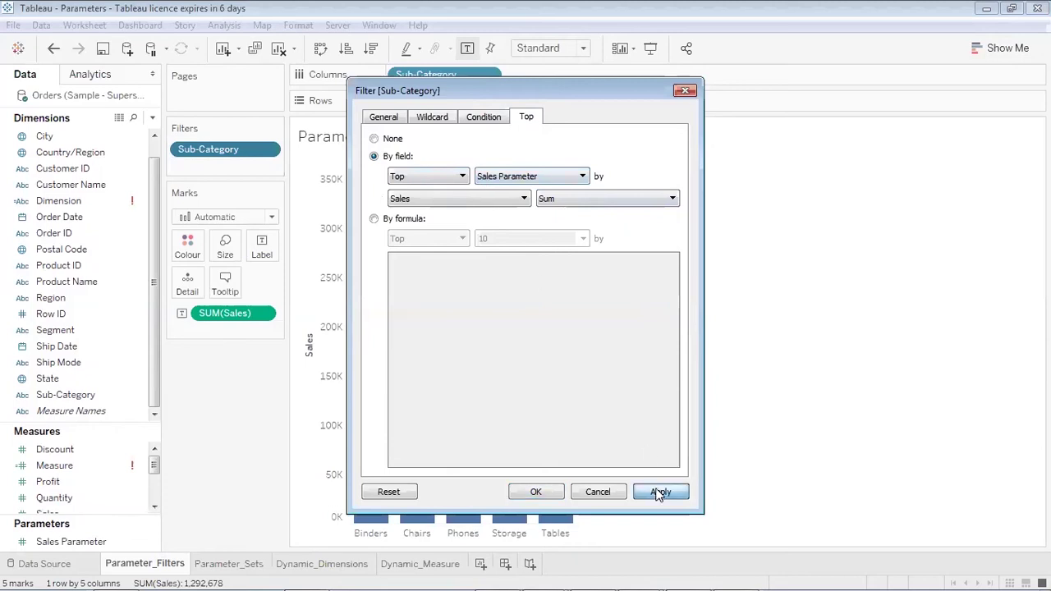
pyautogui.click(537, 492)
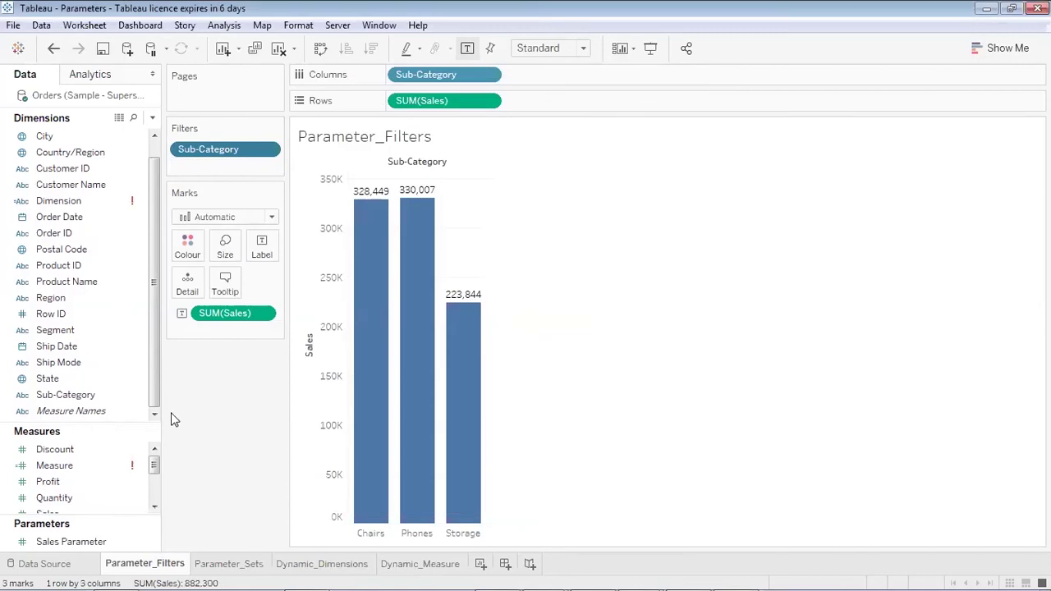
# Step: Show the Sales Parameter control on the sheet and choose Top 3 in it
pyautogui.rightClick(150, 546)
pyautogui.click(220, 289)
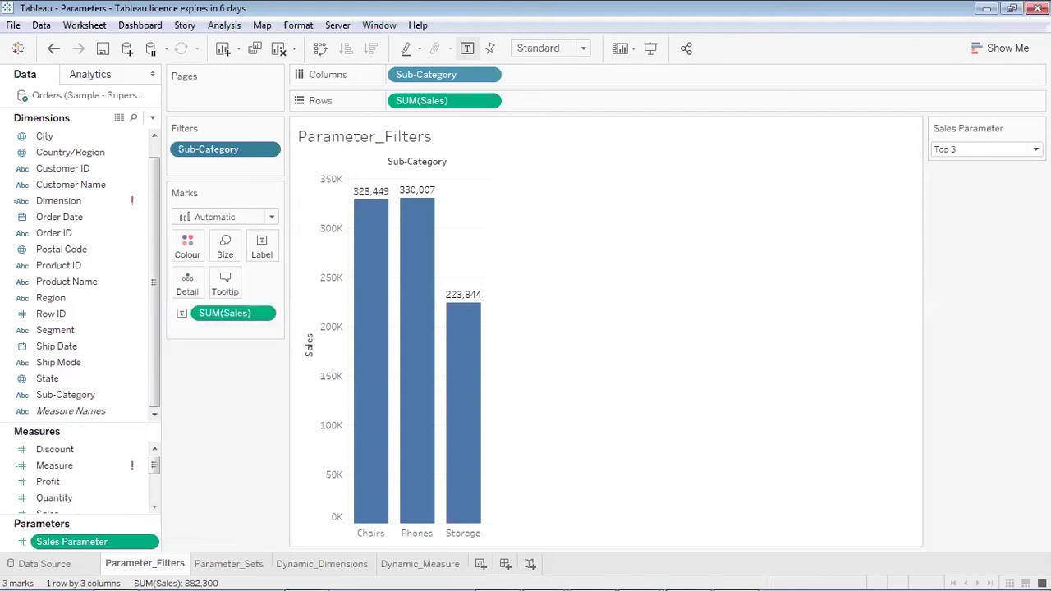
pyautogui.click(1014, 150)
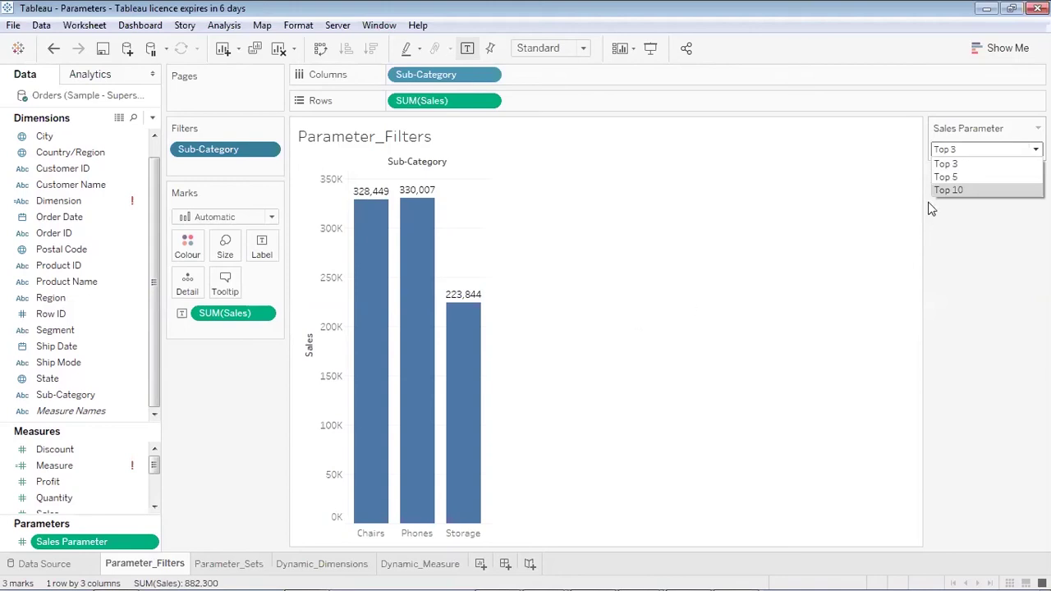
pyautogui.click(936, 163)
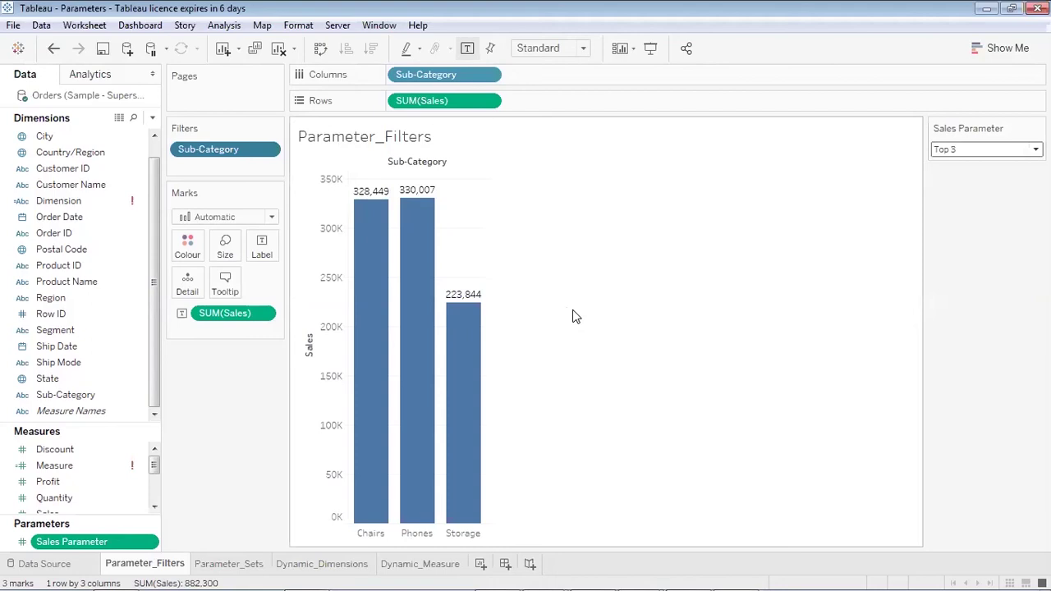
# Step: Switch the Sales Parameter control to Top 5 and then to Top 10
pyautogui.click(1018, 150)
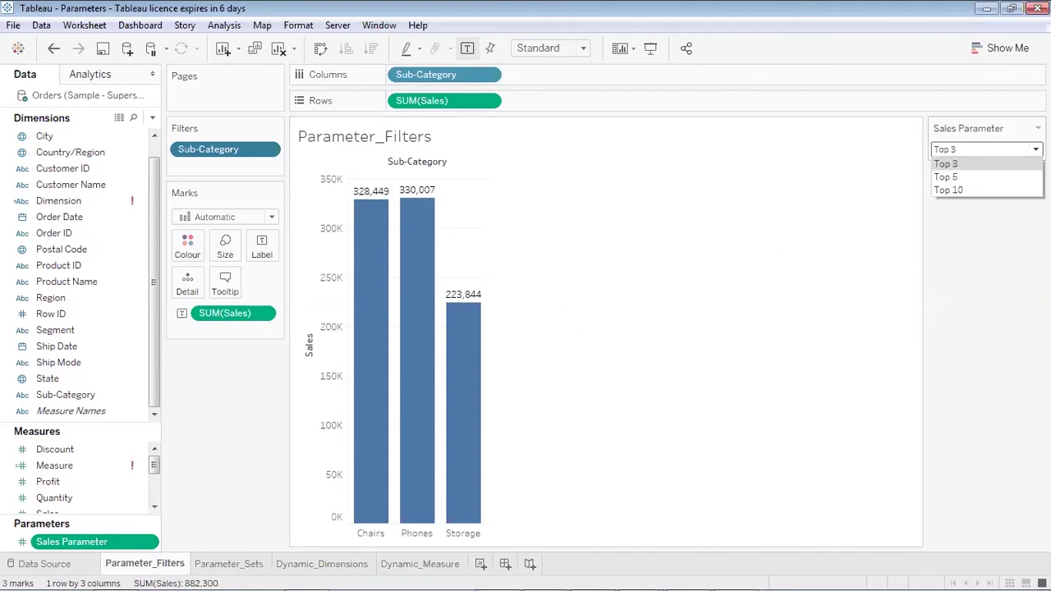
pyautogui.click(1018, 176)
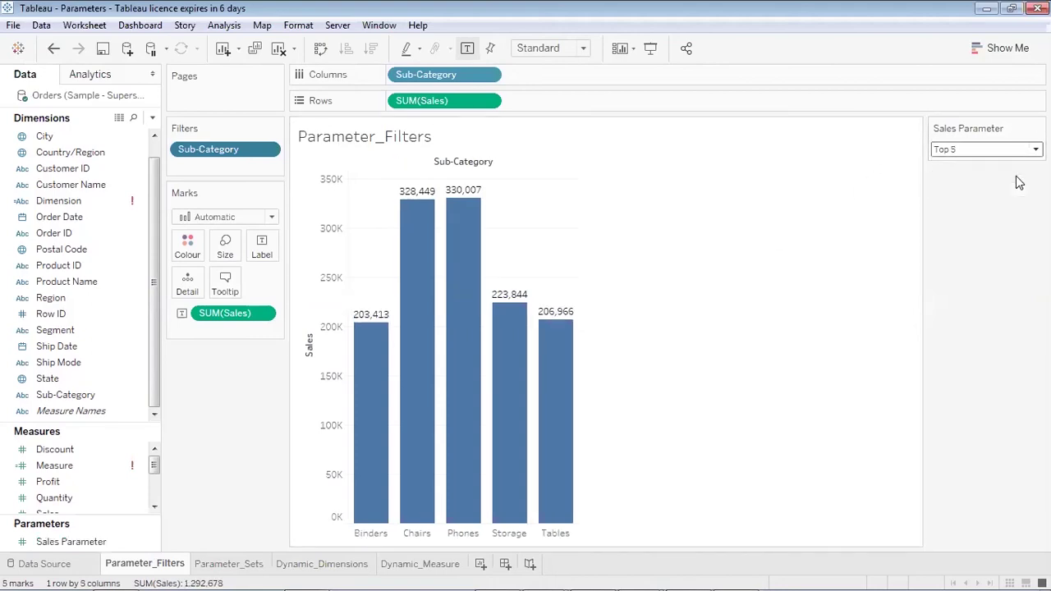
pyautogui.click(1018, 150)
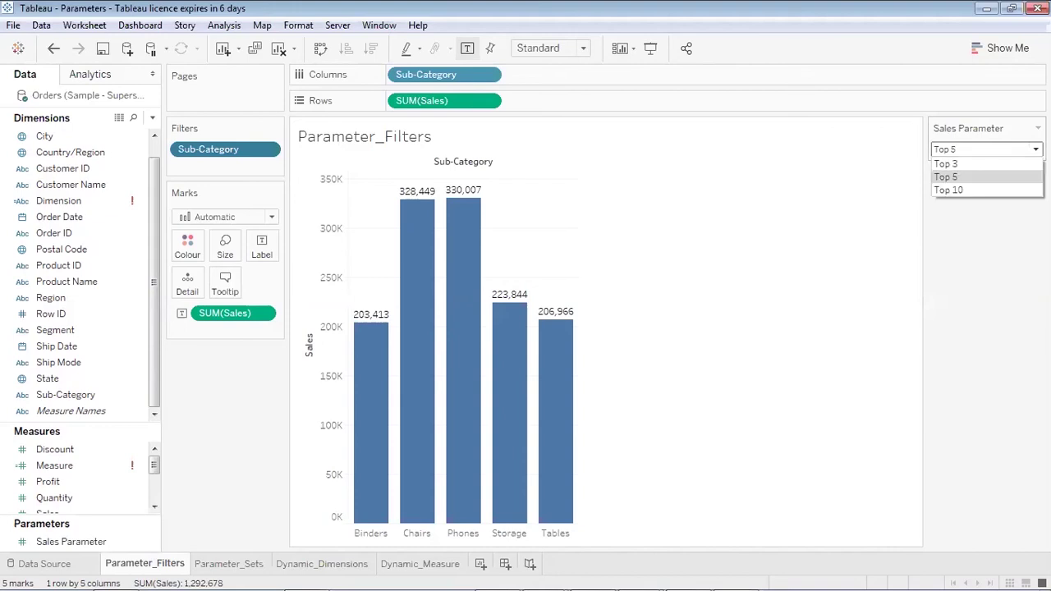
pyautogui.press('Return')
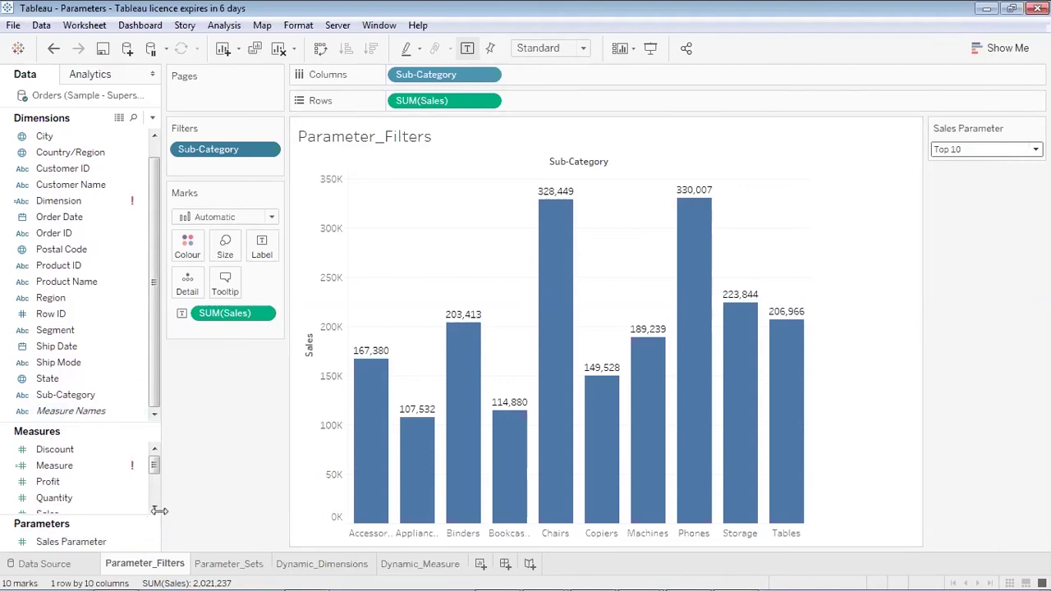
# Step: Start a new parameter named Bottom Sales Parameter with a list of allowable values
pyautogui.click(152, 117)
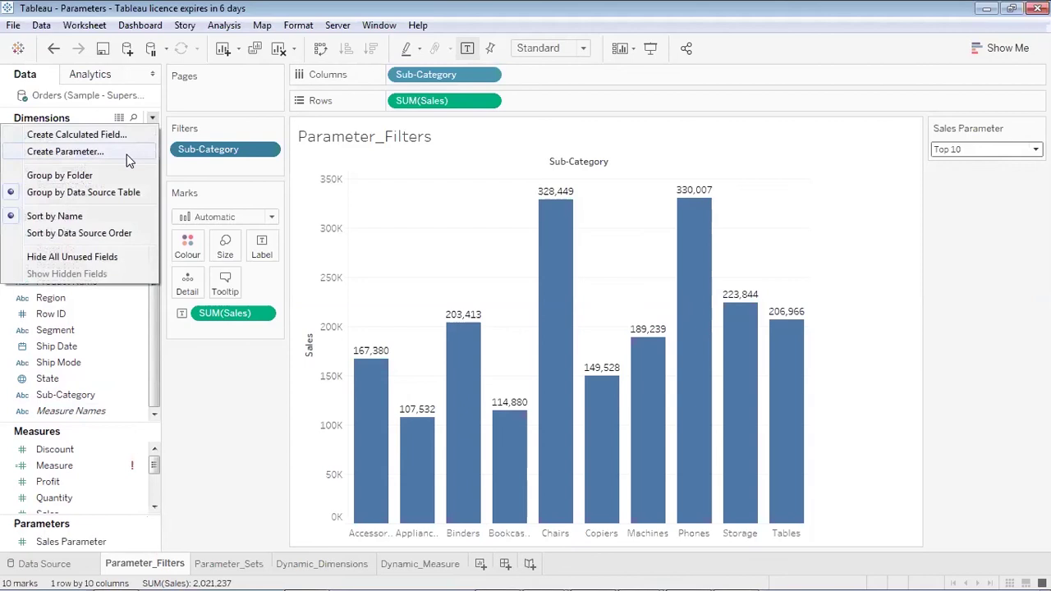
pyautogui.click(126, 154)
pyautogui.write('Bottom Sasl')
pyautogui.press('BackSpace')
pyautogui.press('BackSpace')
pyautogui.write('les Parameter')
pyautogui.click(484, 357)
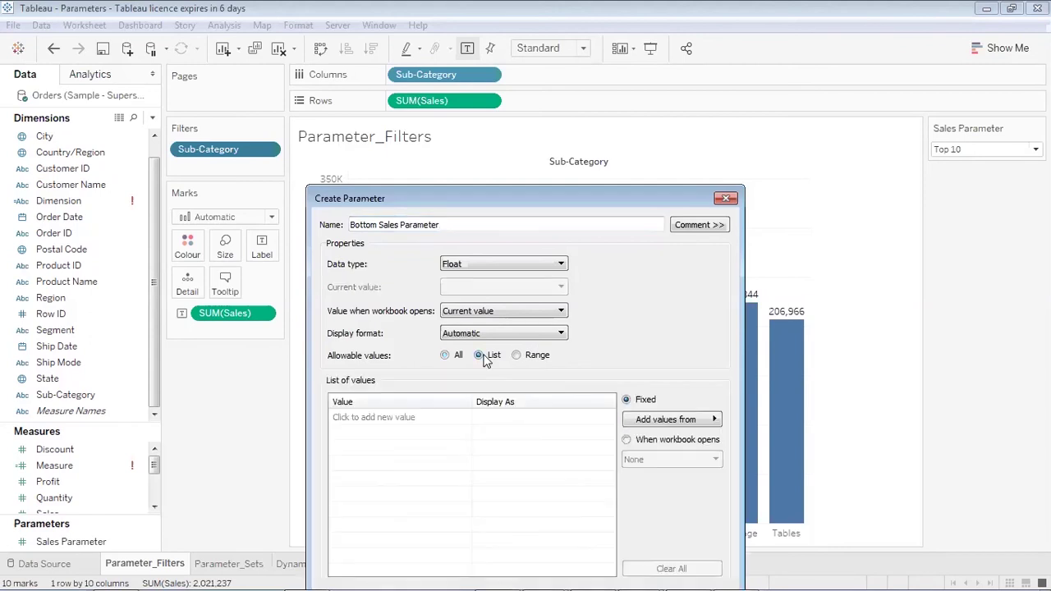
# Step: Add the value 5 to the new parameter's list, displayed as Bottom 5
pyautogui.click(407, 418)
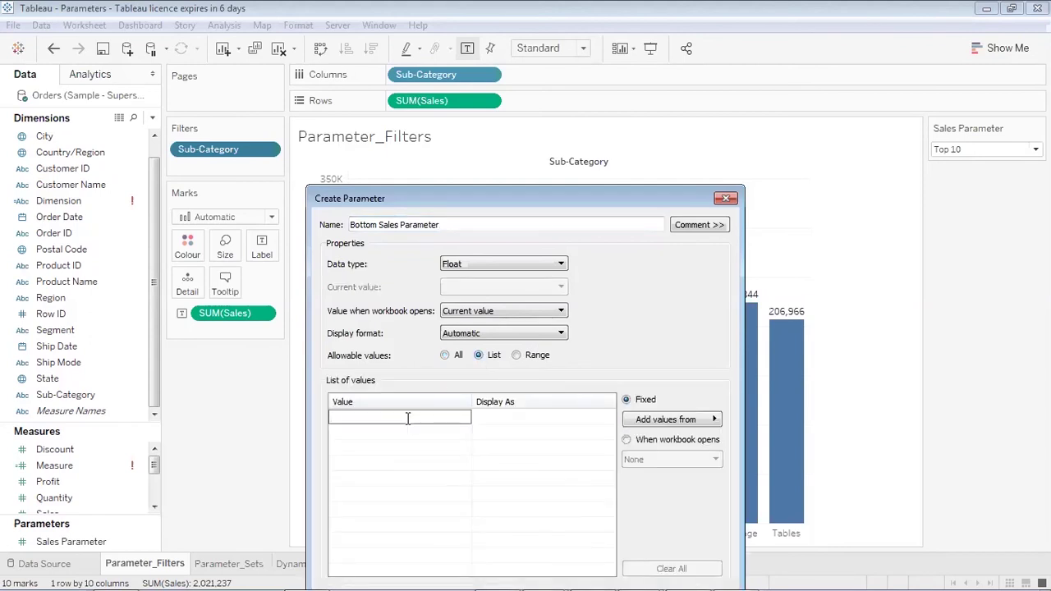
pyautogui.write('5')
pyautogui.click(488, 423)
pyautogui.click(488, 422)
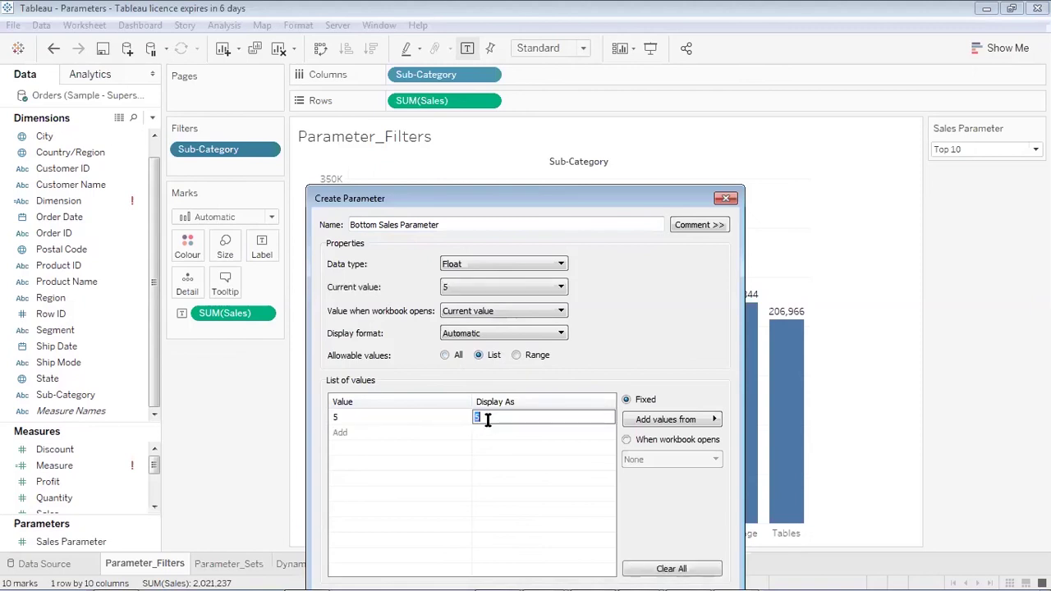
pyautogui.write('Bottom 5')
# Step: Add the value 10 to the list, displayed as Bottom 10, and create the Bottom Sales Parameter
pyautogui.click(433, 432)
pyautogui.write('10')
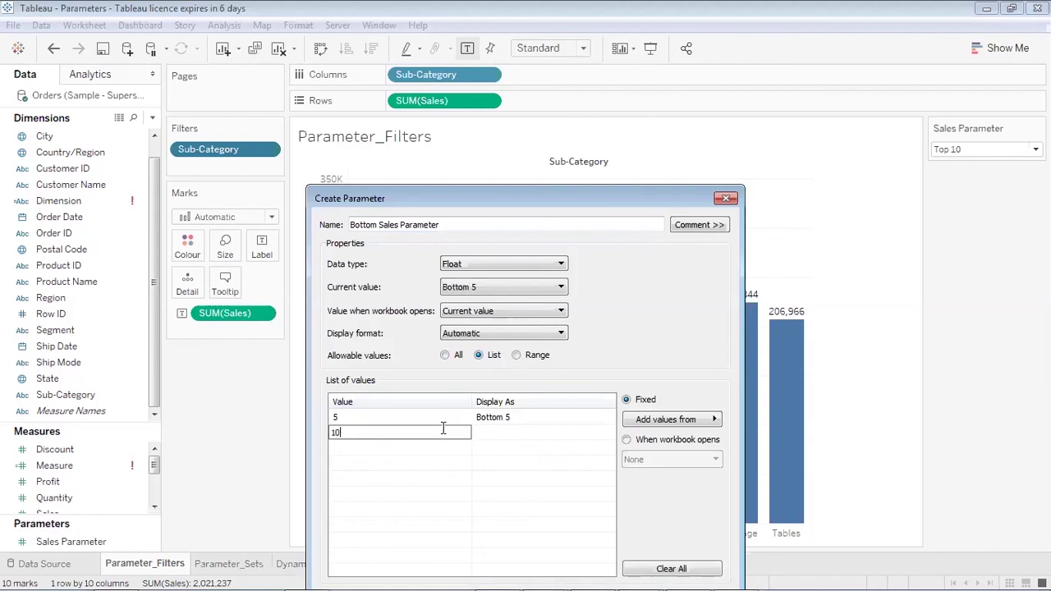
pyautogui.click(490, 434)
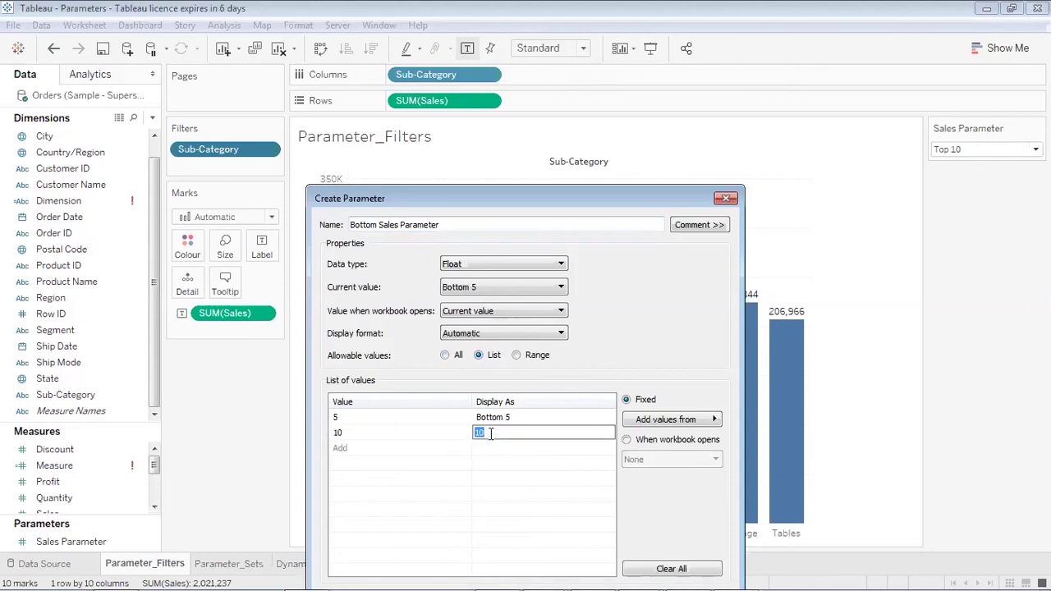
pyautogui.write('Bottom 10')
pyautogui.moveTo(604, 195); pyautogui.dragTo(638, 83)
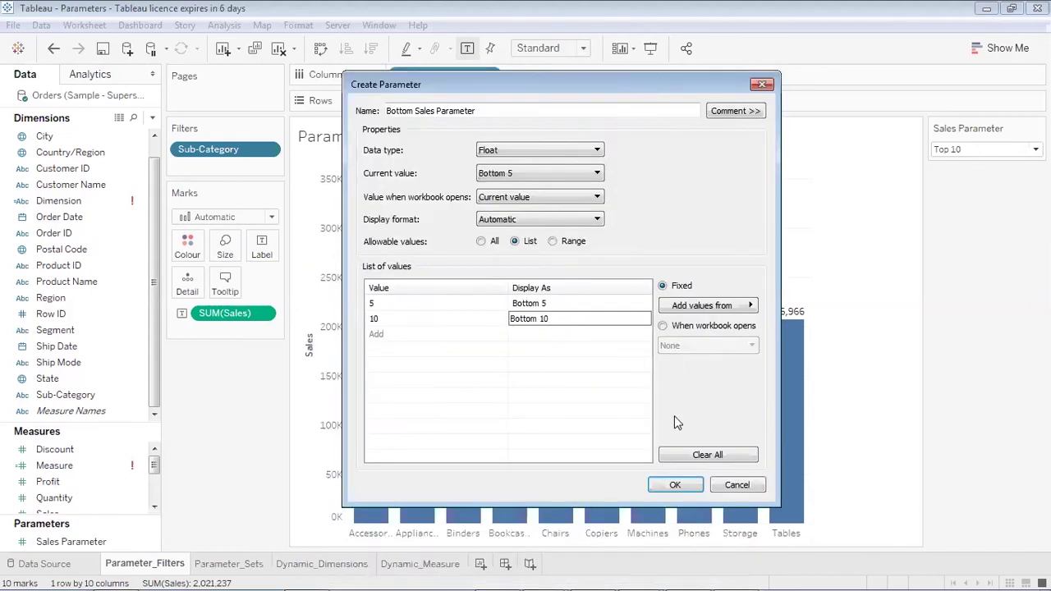
pyautogui.click(663, 484)
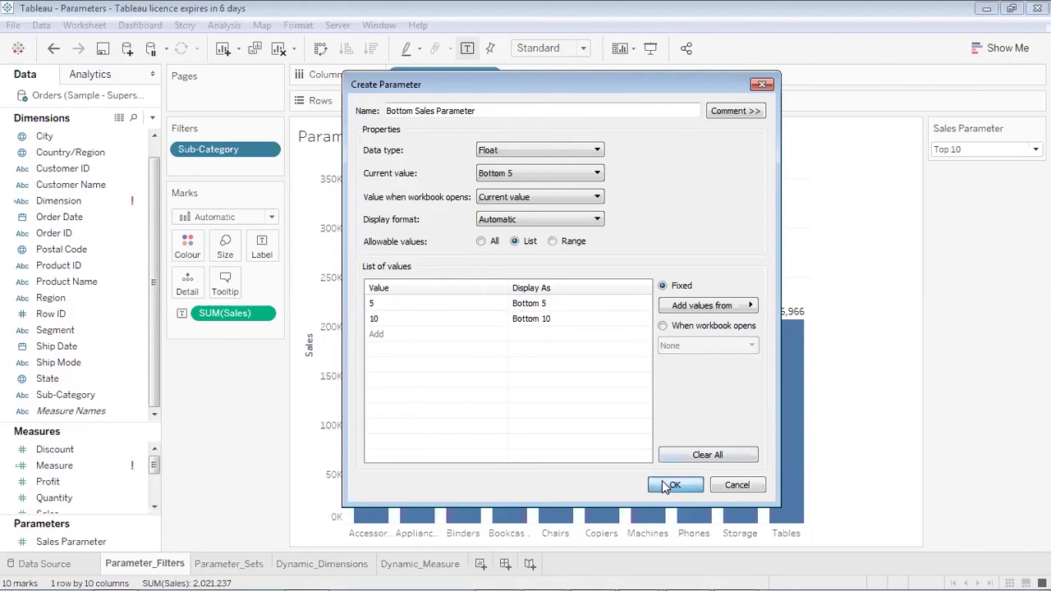
pyautogui.click(663, 484)
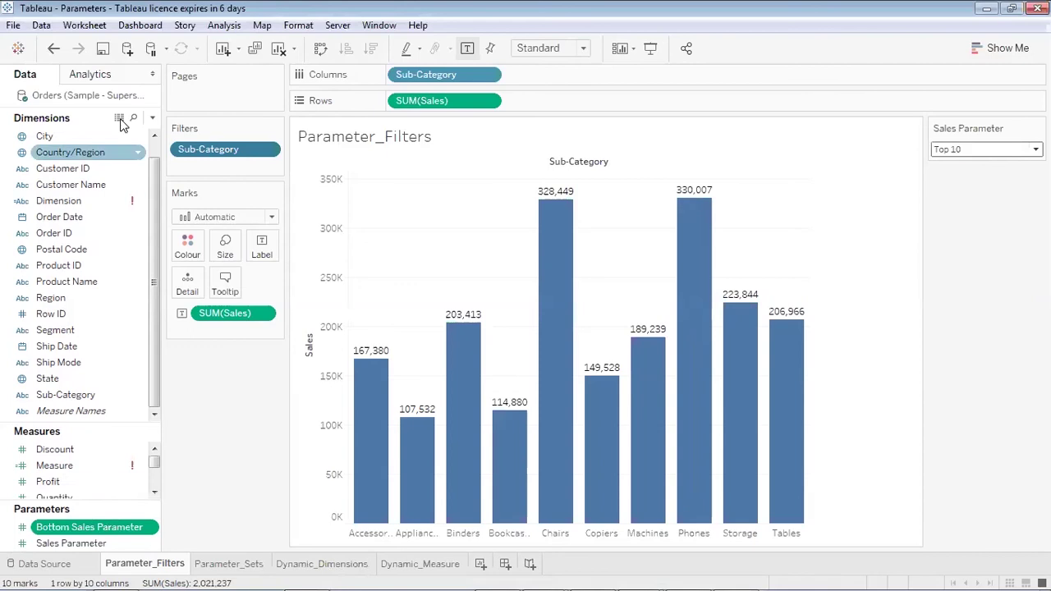
# Step: Edit the Sub-Category filter to keep the Bottom sub-categories by field, with the limit taken from Bottom Sales Parameter
pyautogui.click(269, 151)
pyautogui.click(264, 171)
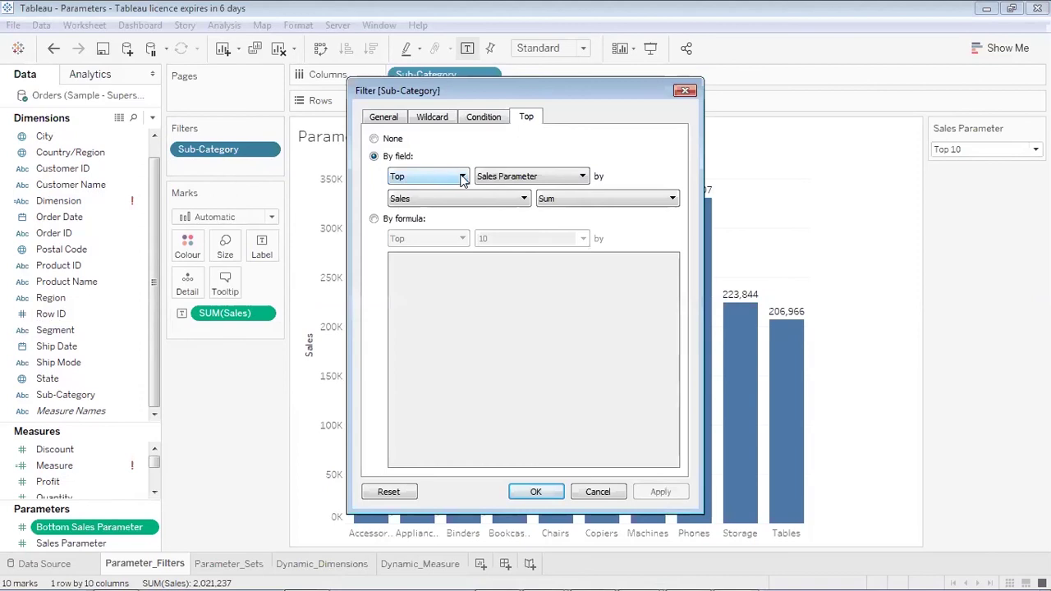
pyautogui.click(461, 176)
pyautogui.click(456, 200)
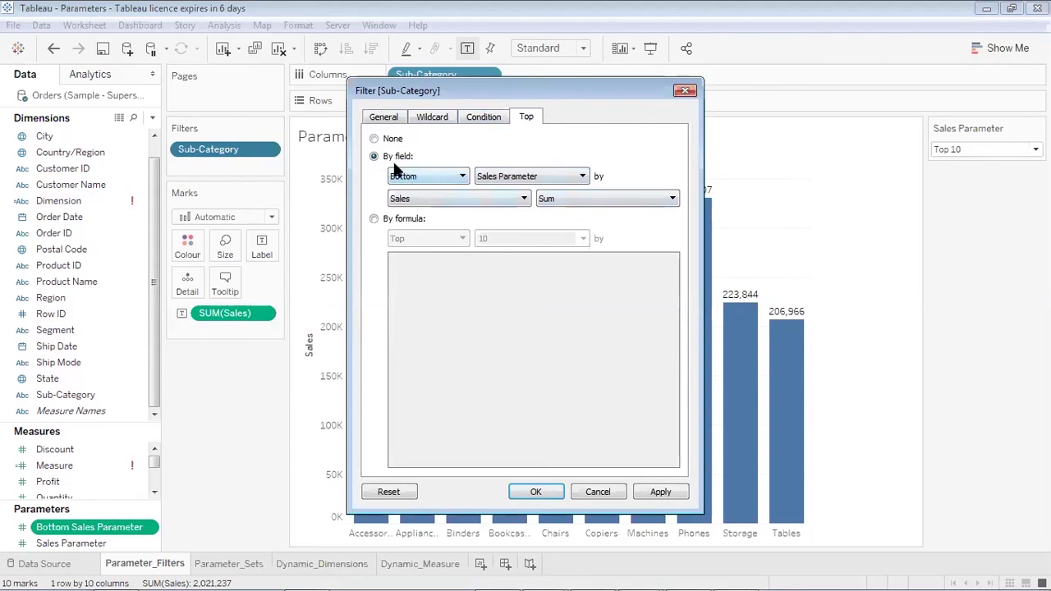
pyautogui.click(581, 176)
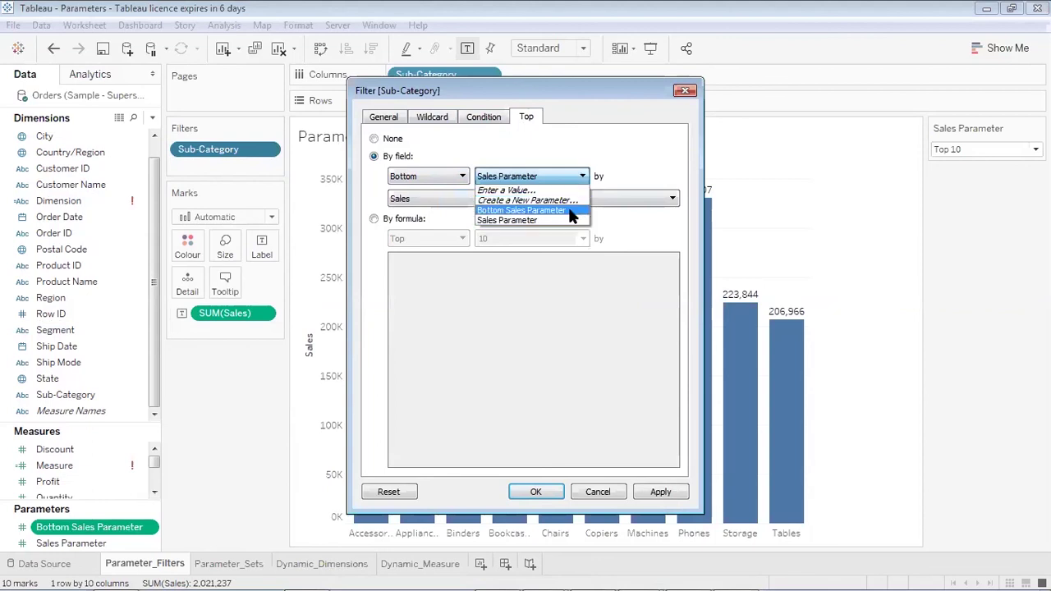
pyautogui.click(568, 209)
pyautogui.click(660, 492)
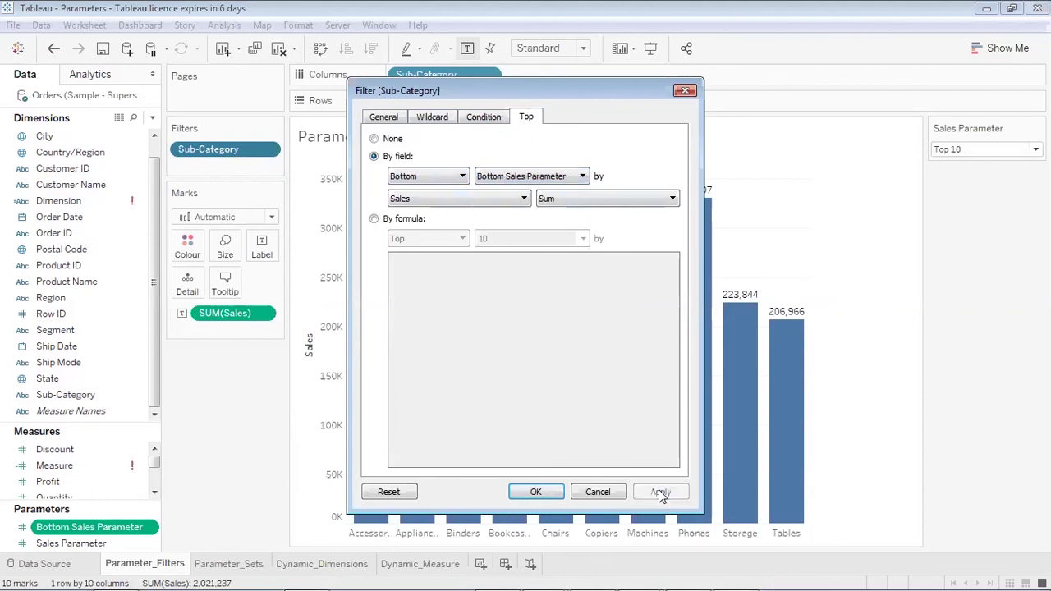
pyautogui.click(536, 492)
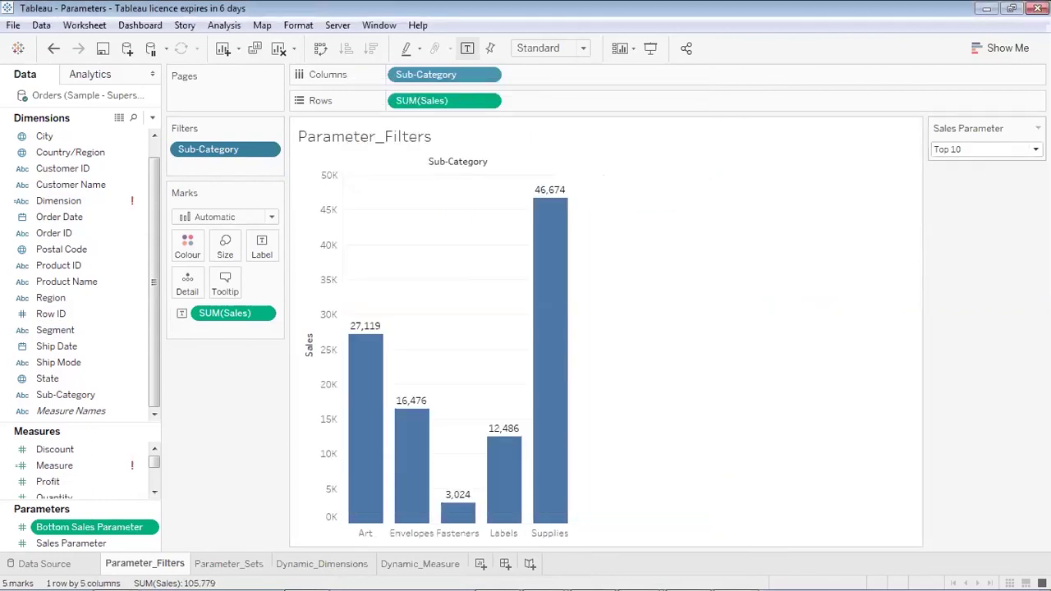
pyautogui.click(1038, 128)
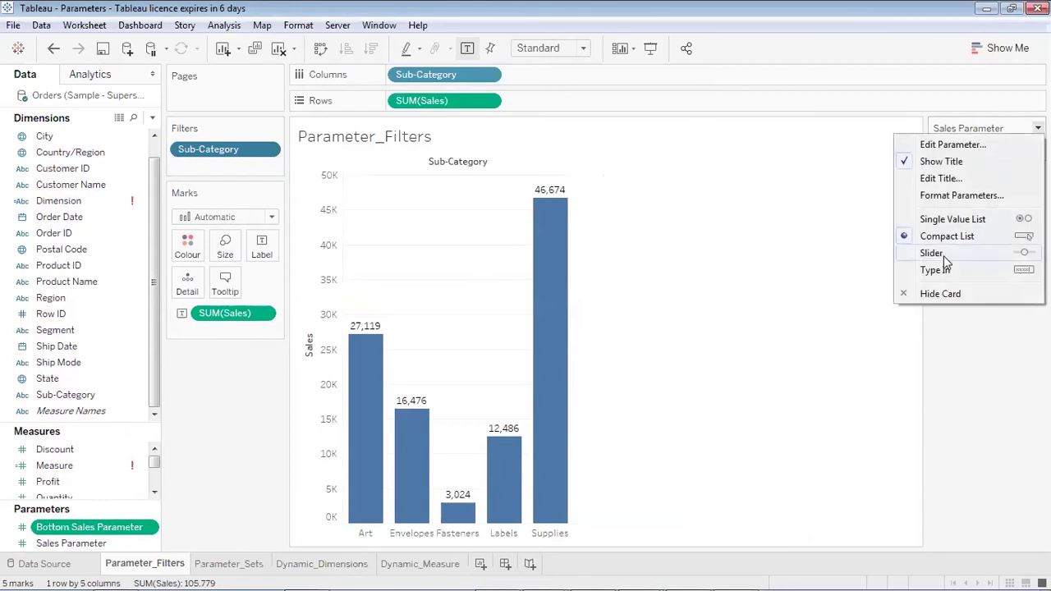
pyautogui.click(951, 127)
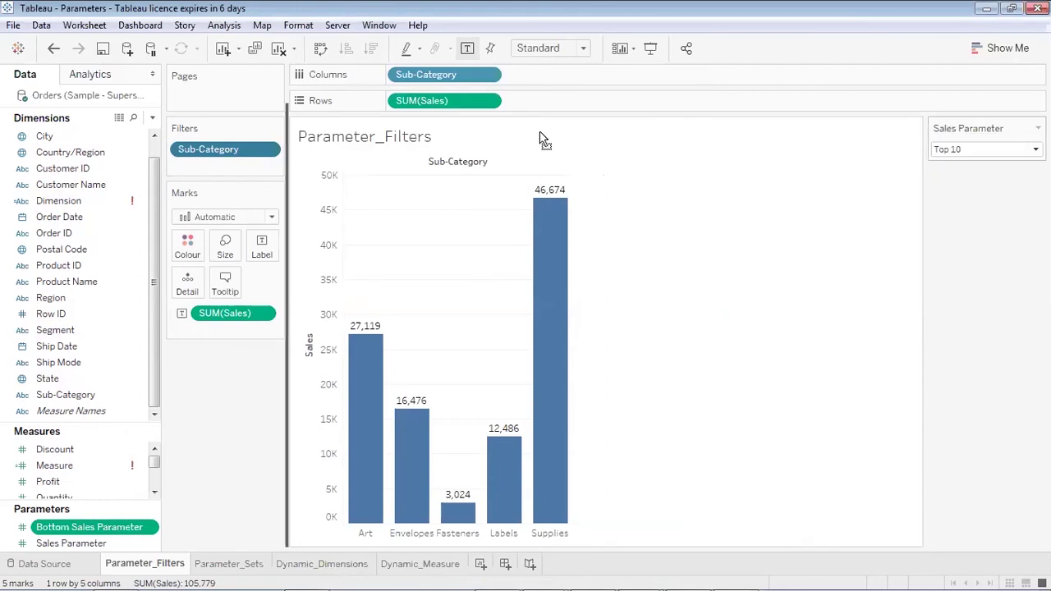
pyautogui.click(1038, 128)
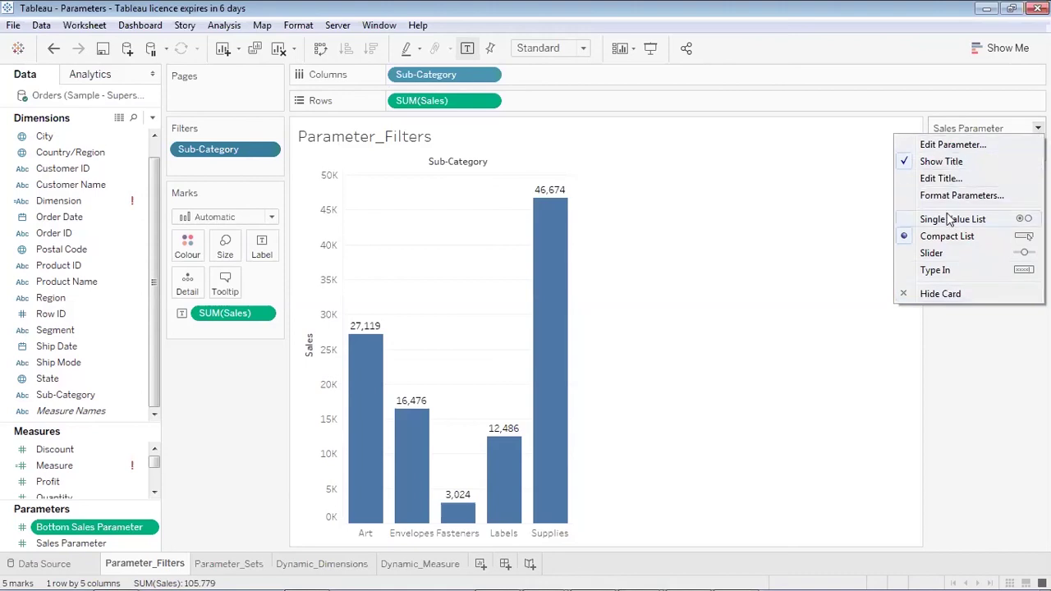
pyautogui.press('Escape')
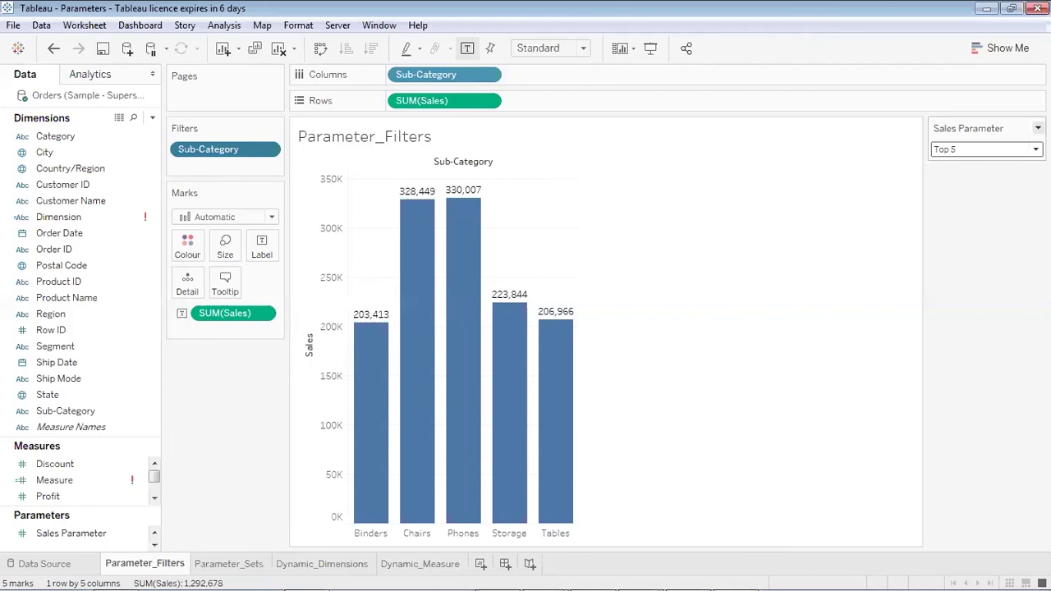
# Step: Hide the Sales Parameter control from the worksheet
pyautogui.click(1037, 128)
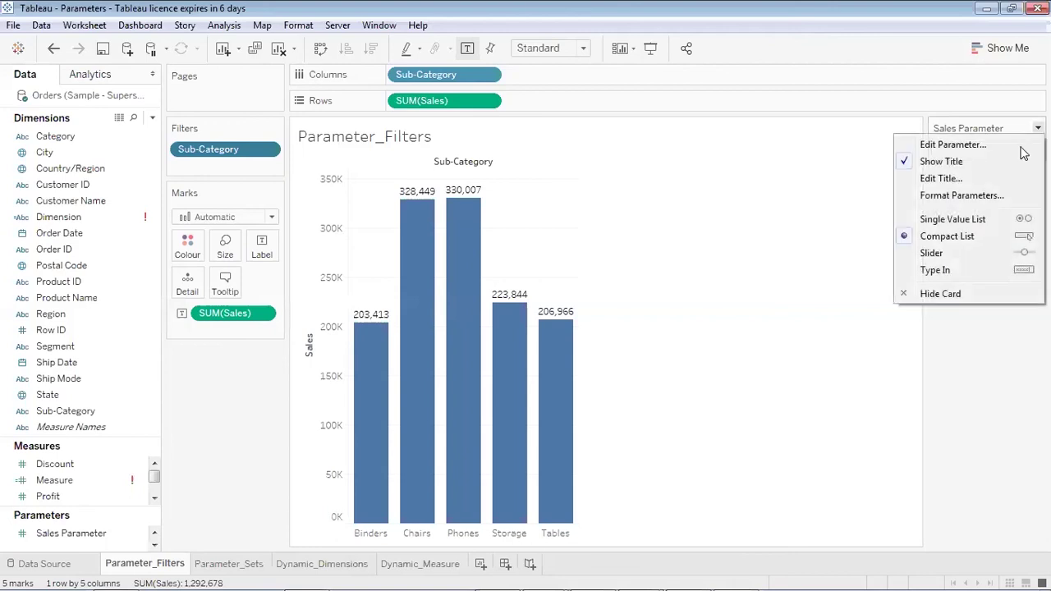
pyautogui.click(940, 293)
pyautogui.click(87, 534)
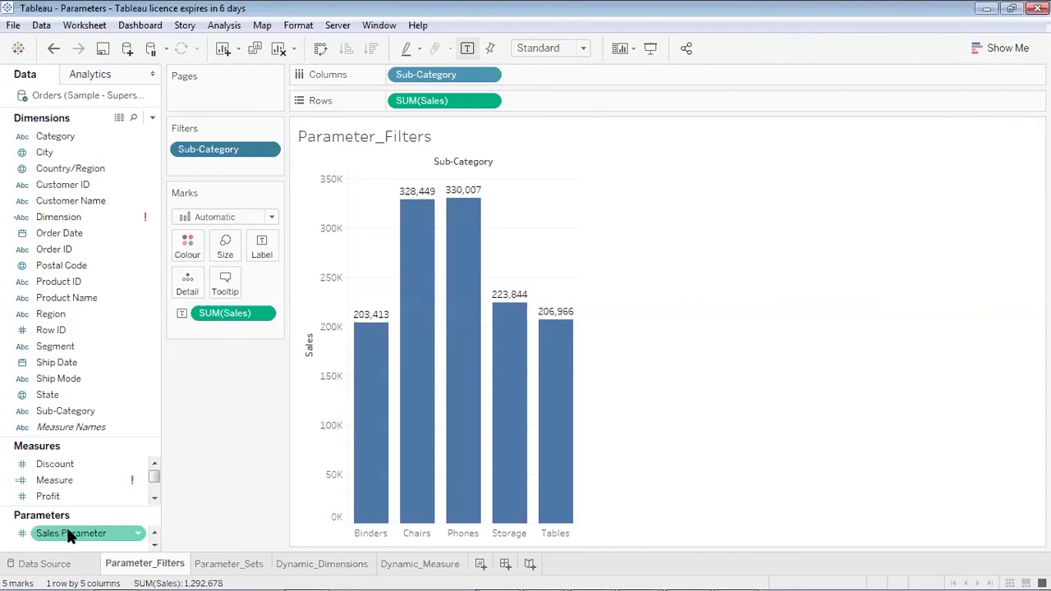
# Step: Start a new parameter named Bottom Sales that takes its allowable values from a list
pyautogui.click(152, 117)
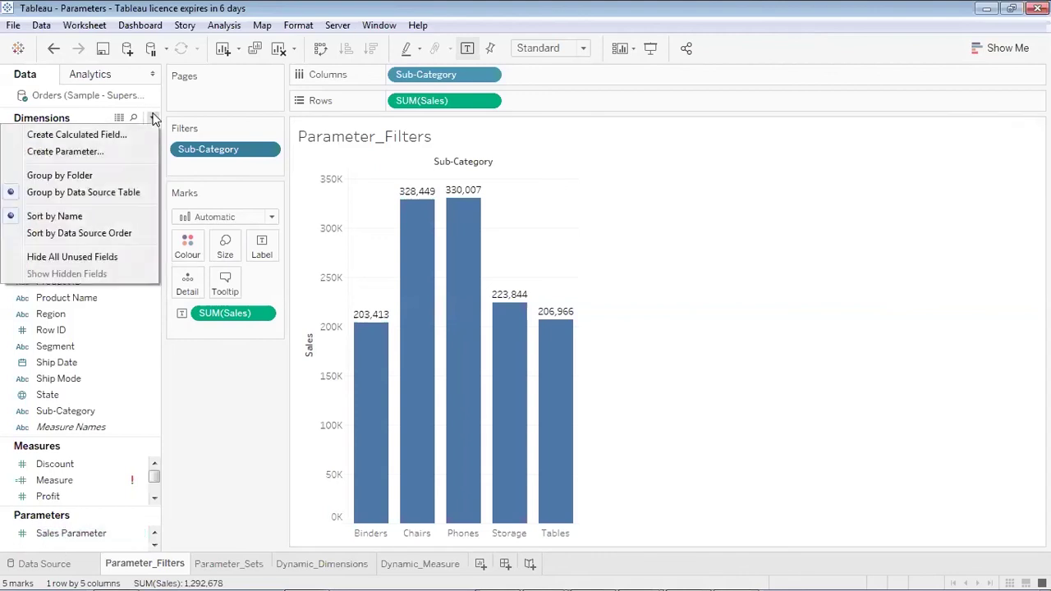
pyautogui.click(65, 150)
pyautogui.write('Bottom Sales')
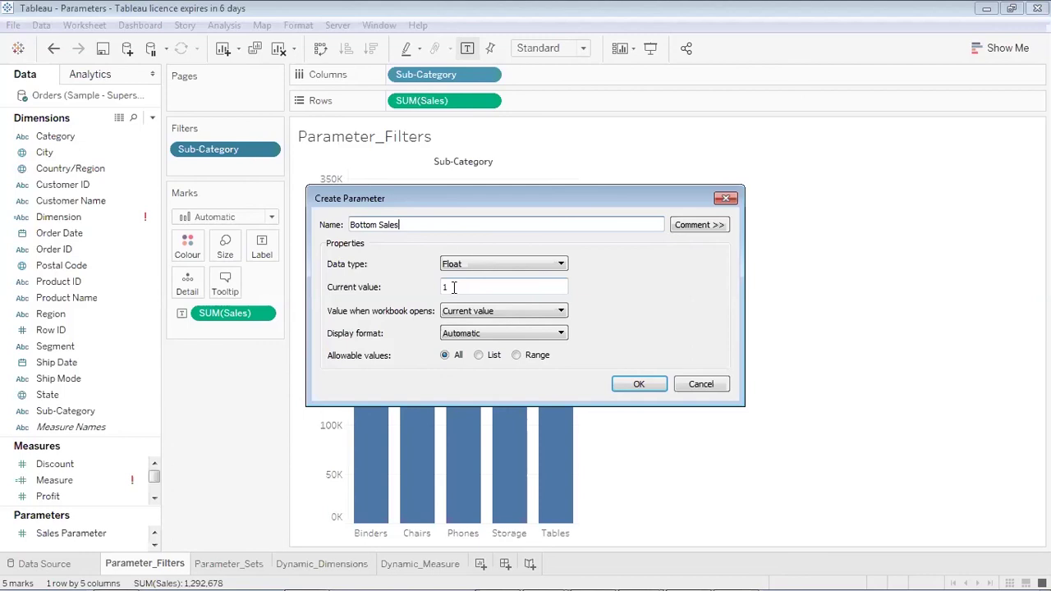
pyautogui.click(475, 355)
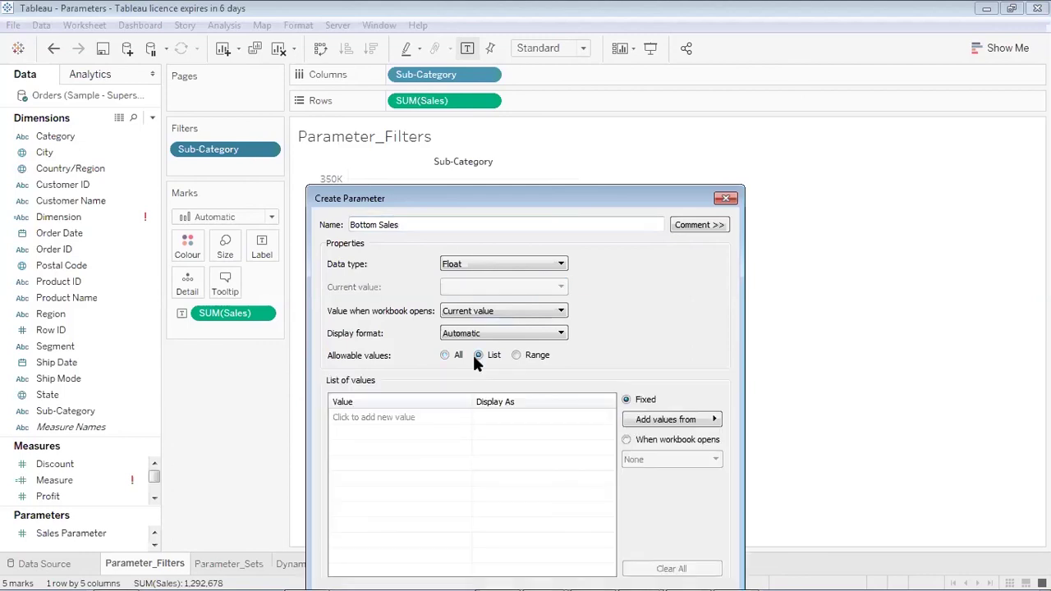
# Step: Add the value 5 to the Bottom Sales parameter's list, displayed as Bottom 5
pyautogui.click(408, 421)
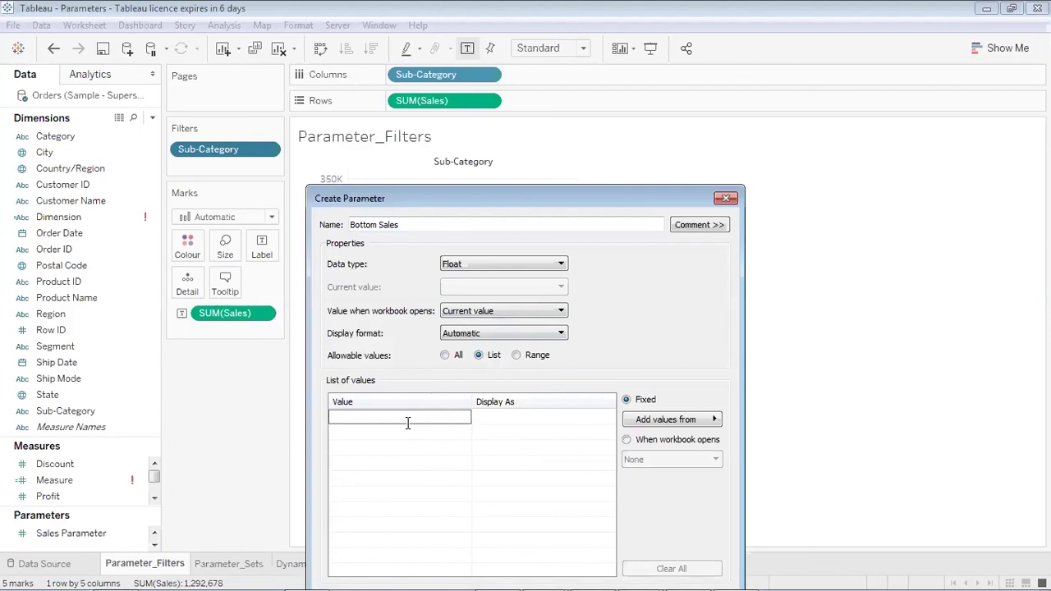
pyautogui.write('5')
pyautogui.press('Return')
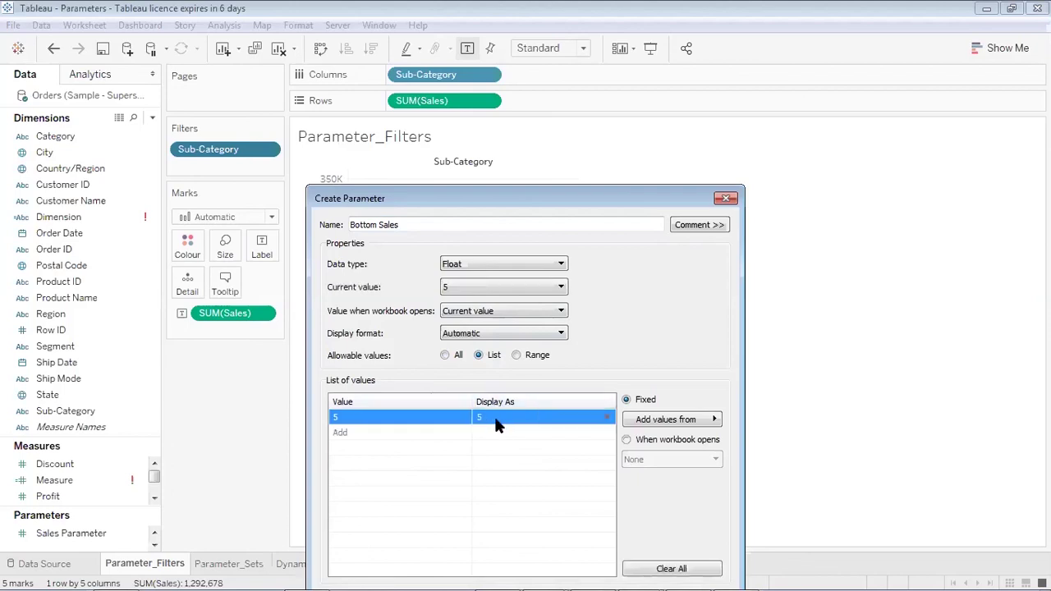
pyautogui.click(496, 419)
pyautogui.write('Bottom 5')
# Step: Add the value 10 to the list, displayed as Bottom 10, and create the Bottom Sales parameter
pyautogui.click(459, 438)
pyautogui.write('10')
pyautogui.press('Return')
pyautogui.click(482, 433)
pyautogui.write('Bottom 10')
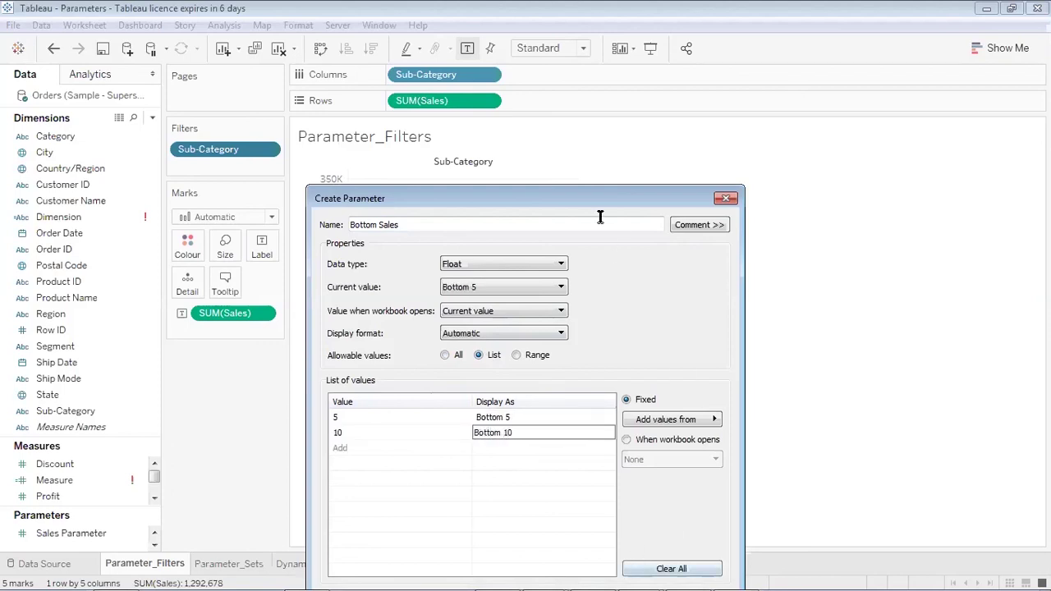
pyautogui.moveTo(578, 195); pyautogui.dragTo(612, 74)
pyautogui.click(672, 478)
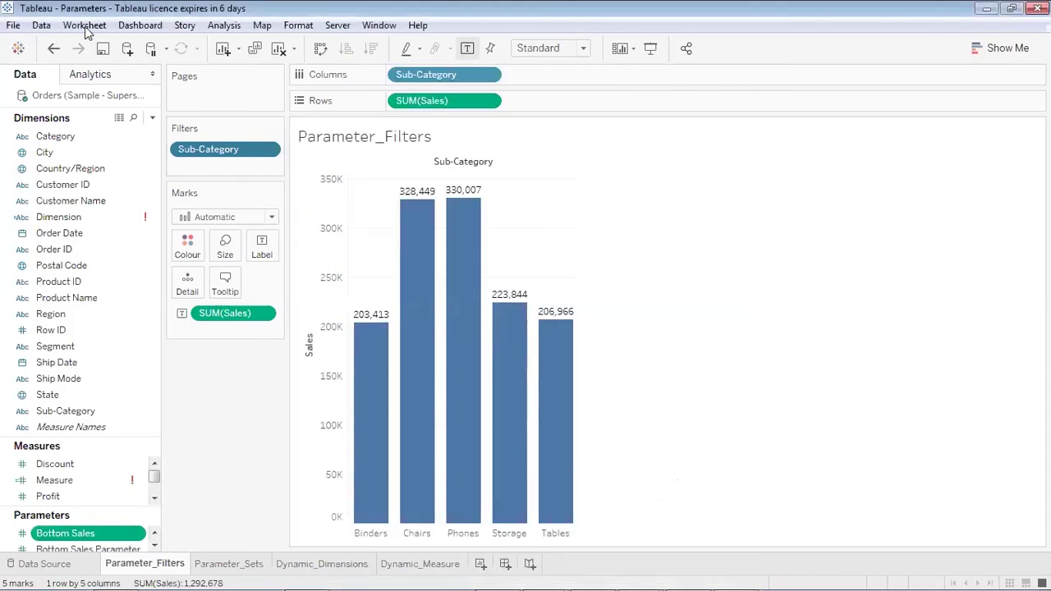
# Step: Set the Sub-Category filter to keep the Bottom sub-categories by field, limited by Bottom Sales Parameter, and apply it
pyautogui.click(270, 151)
pyautogui.click(265, 166)
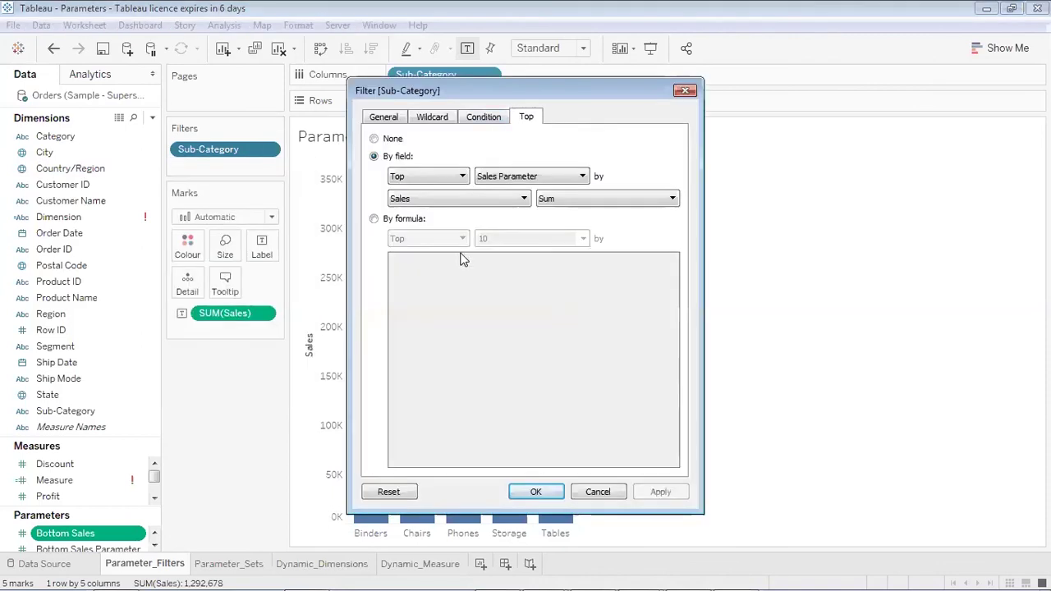
pyautogui.click(436, 177)
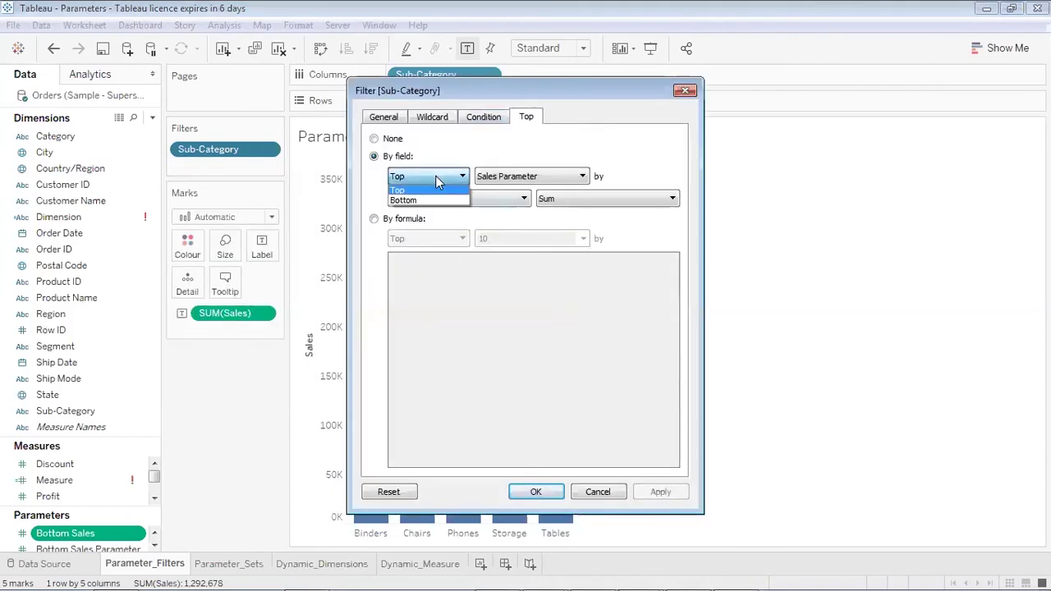
pyautogui.click(431, 200)
pyautogui.click(504, 177)
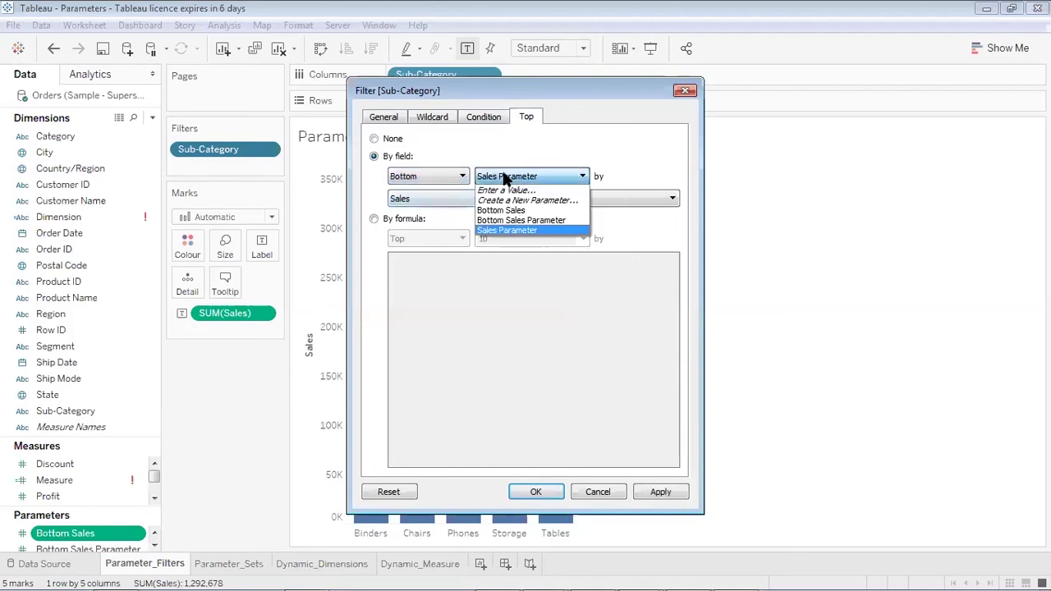
pyautogui.click(509, 220)
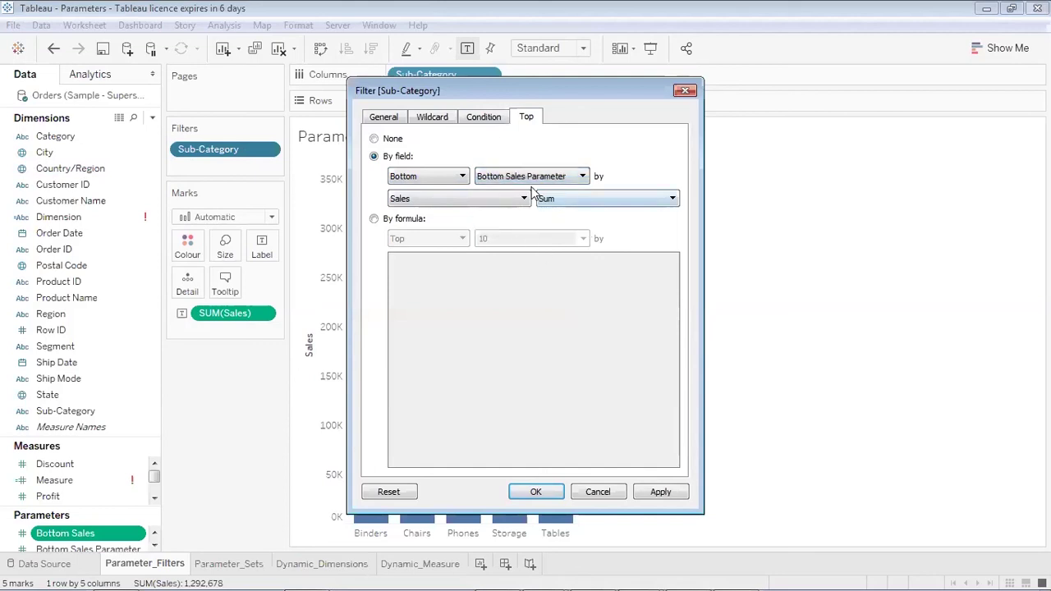
pyautogui.click(654, 493)
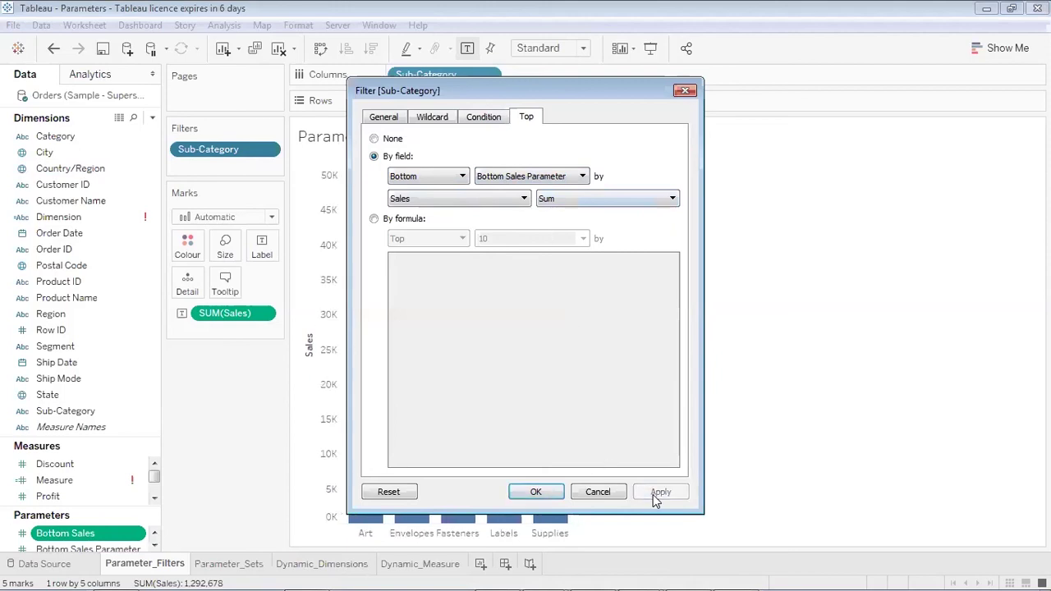
pyautogui.click(536, 495)
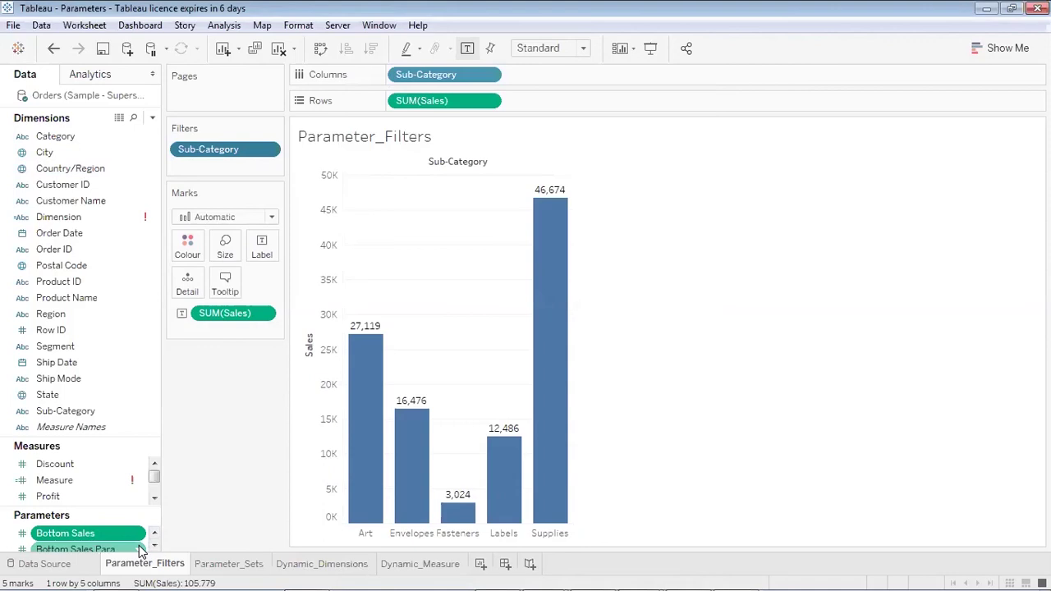
# Step: Show the Bottom Sales Parameter control and test it by switching to Bottom 10 and back to Bottom 5
pyautogui.rightClick(140, 550)
pyautogui.click(209, 292)
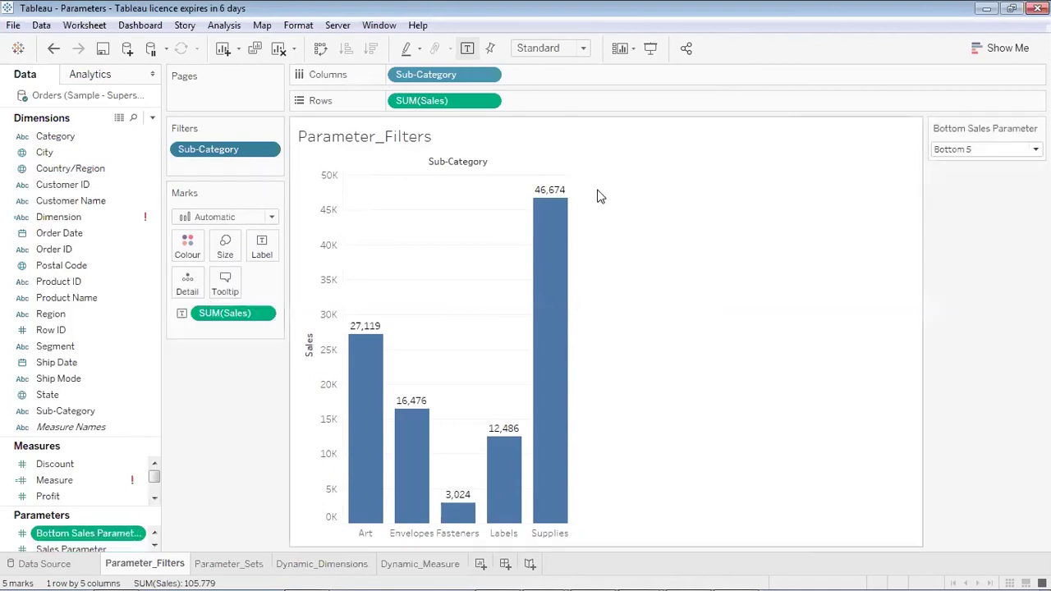
pyautogui.click(985, 149)
pyautogui.click(953, 178)
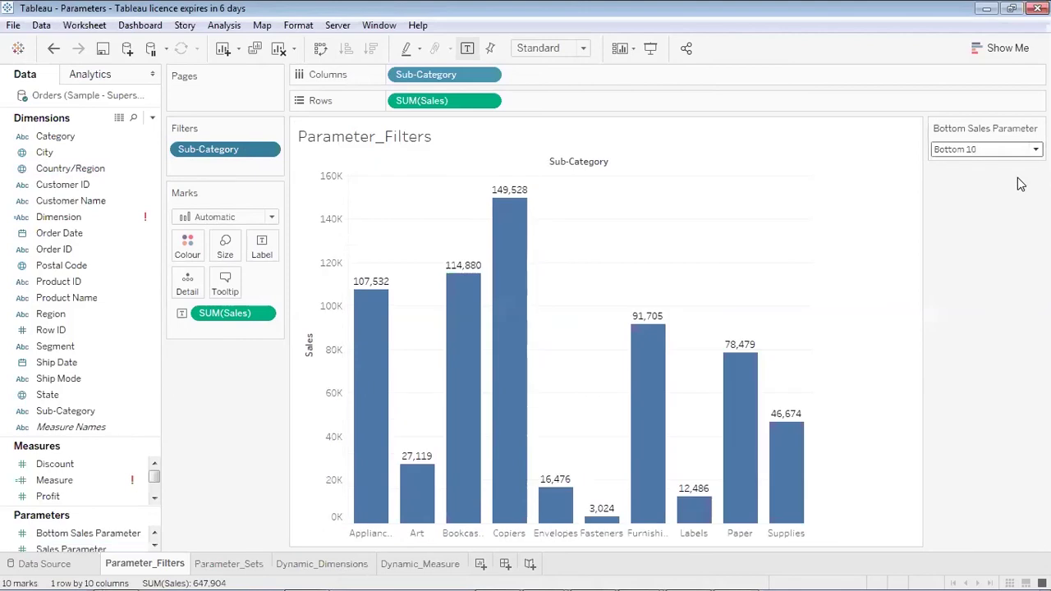
pyautogui.click(985, 149)
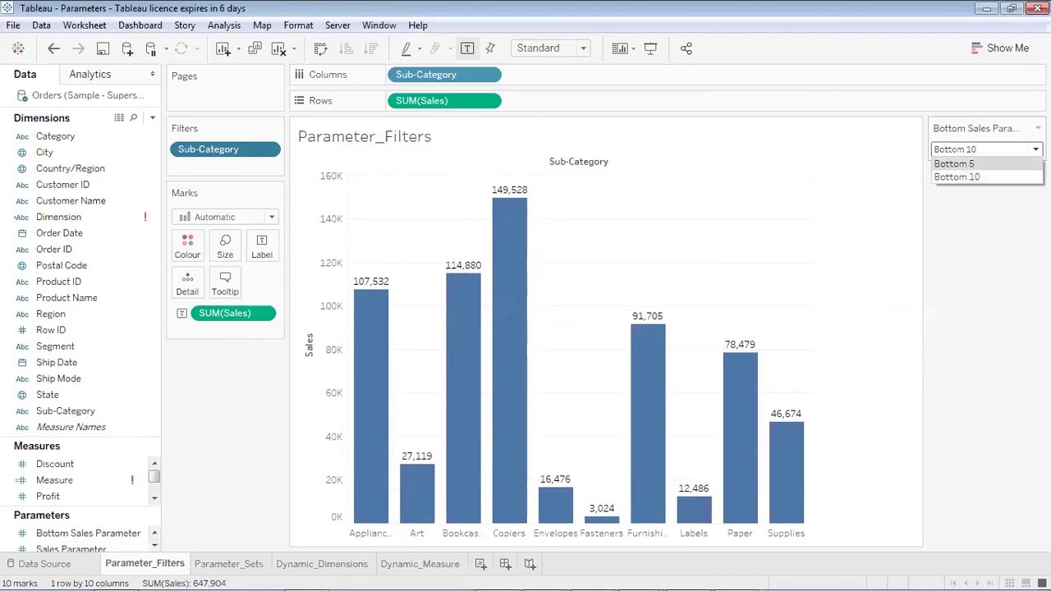
pyautogui.click(954, 163)
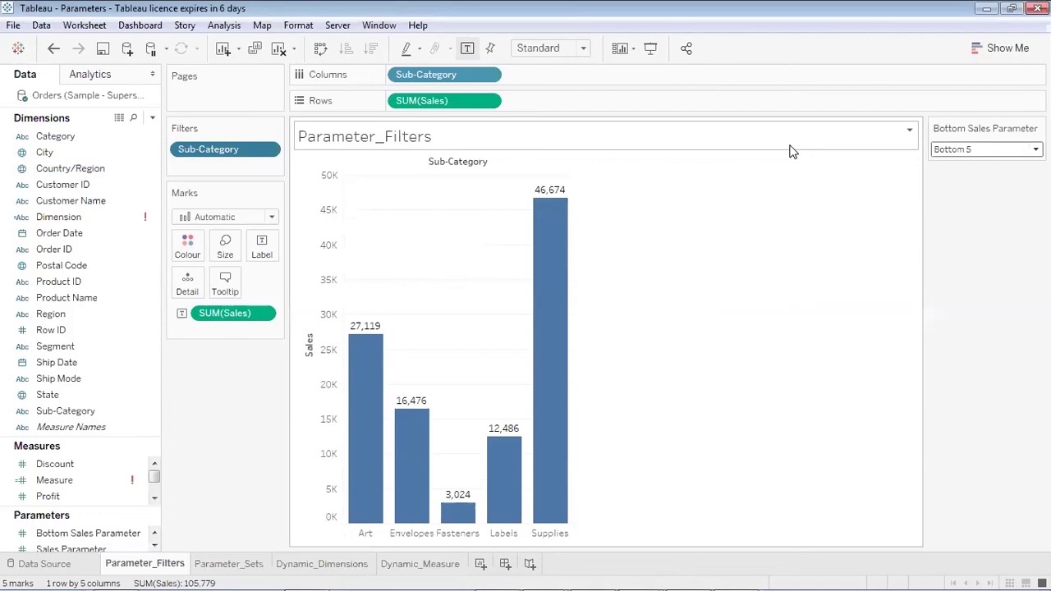